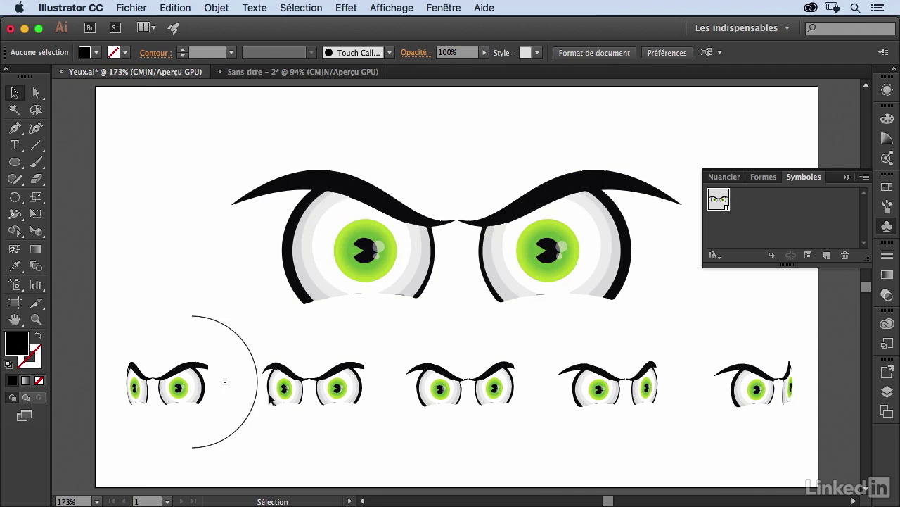
Try a blend with 5 specified steps on the row of small eyes with preview on, and cancel the options
left_click(290, 395)
key("w")
key("Return")
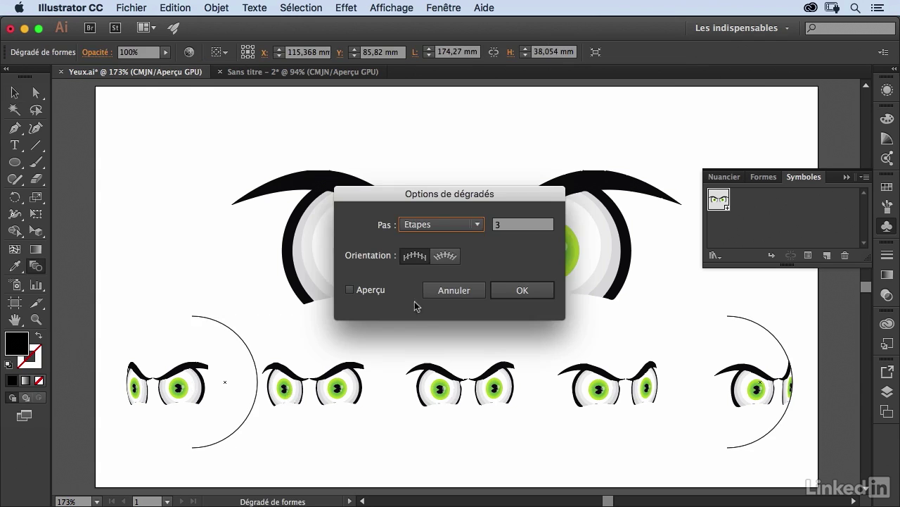
left_click(372, 290)
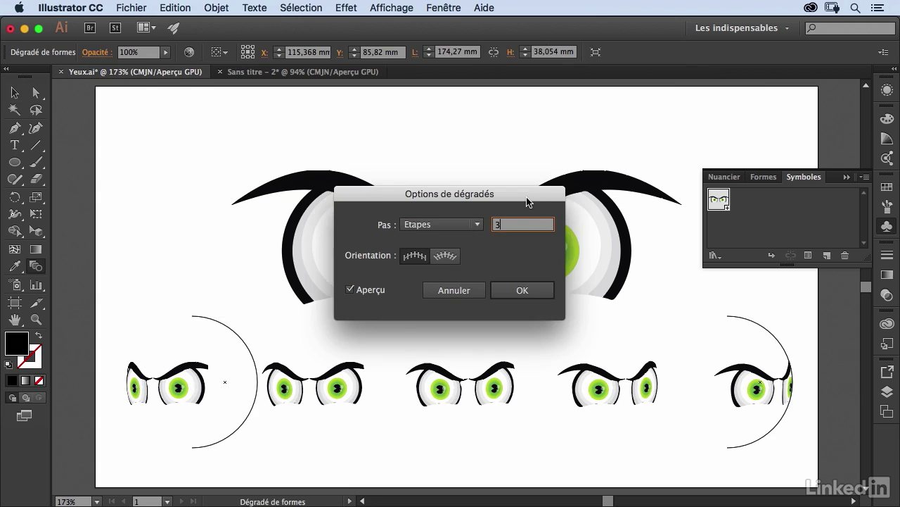
key("Up")
key("Down")
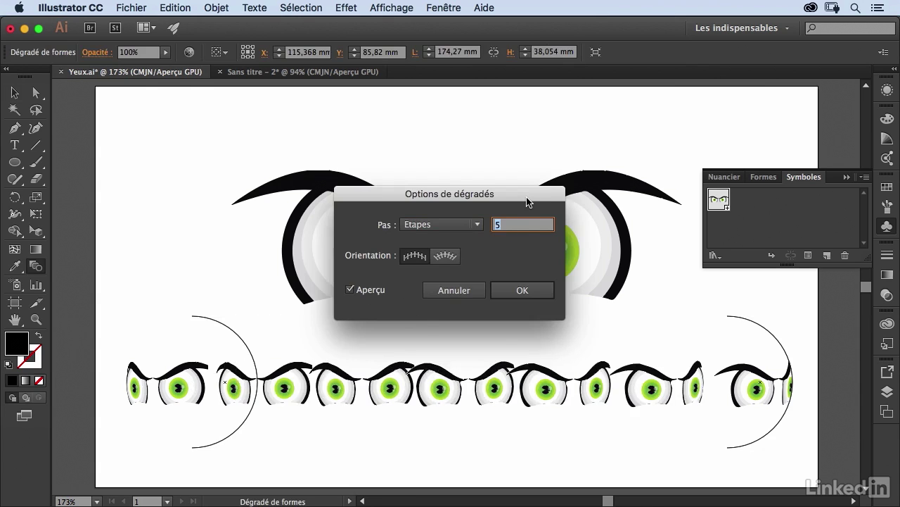
left_click(464, 288)
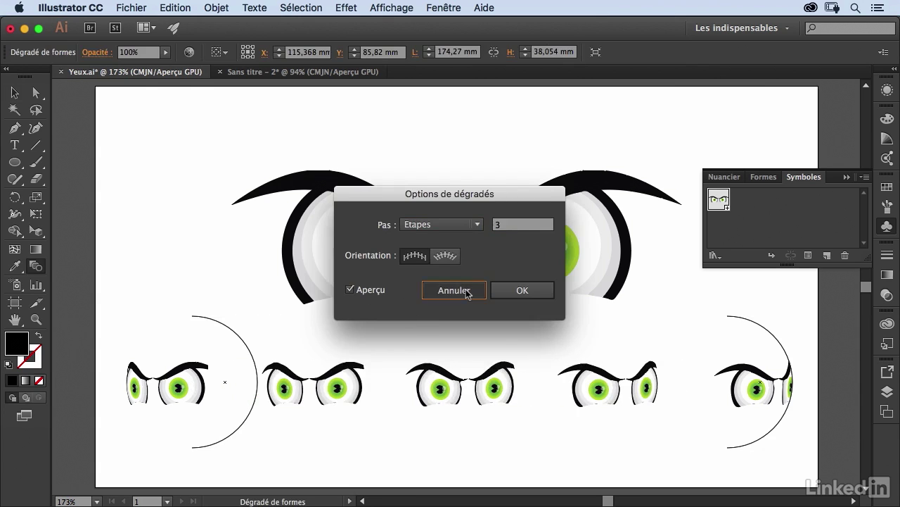
Switch to the untitled document and check the eyes artwork in outline mode before restoring the preview
left_click(318, 72)
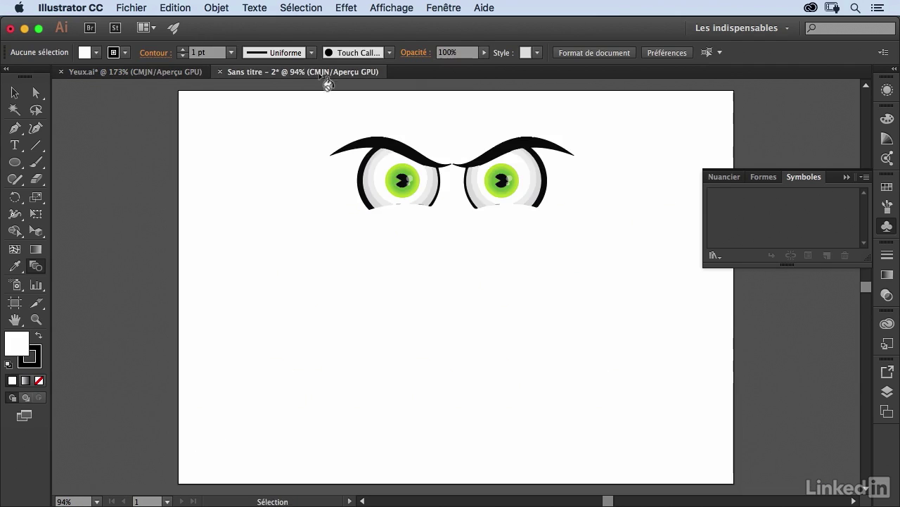
key("v")
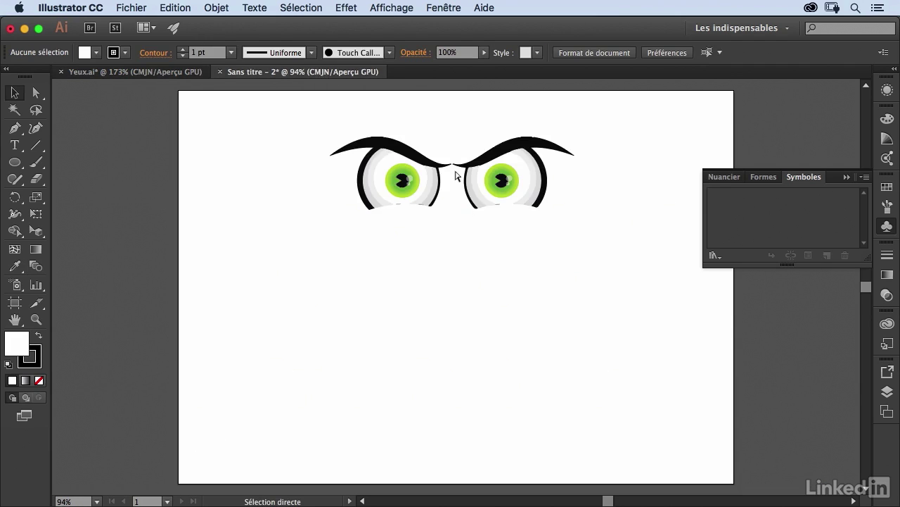
key("super+y")
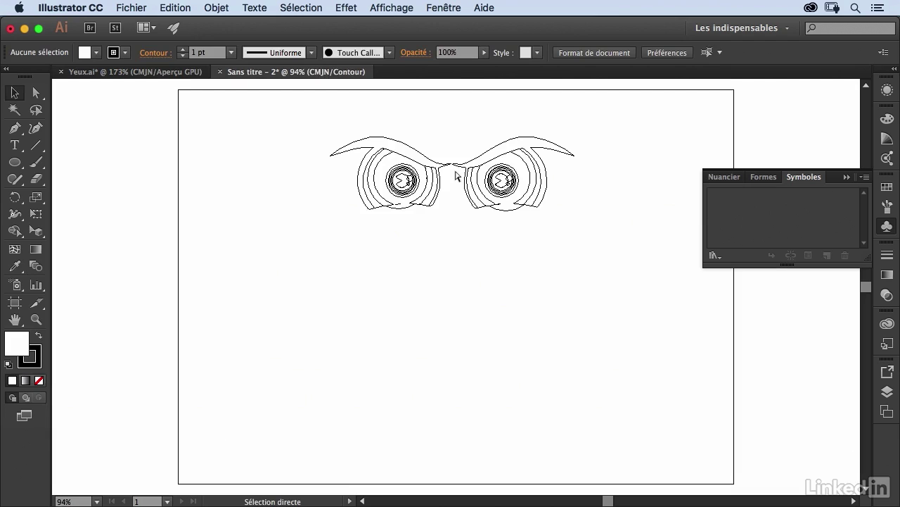
key("super+y")
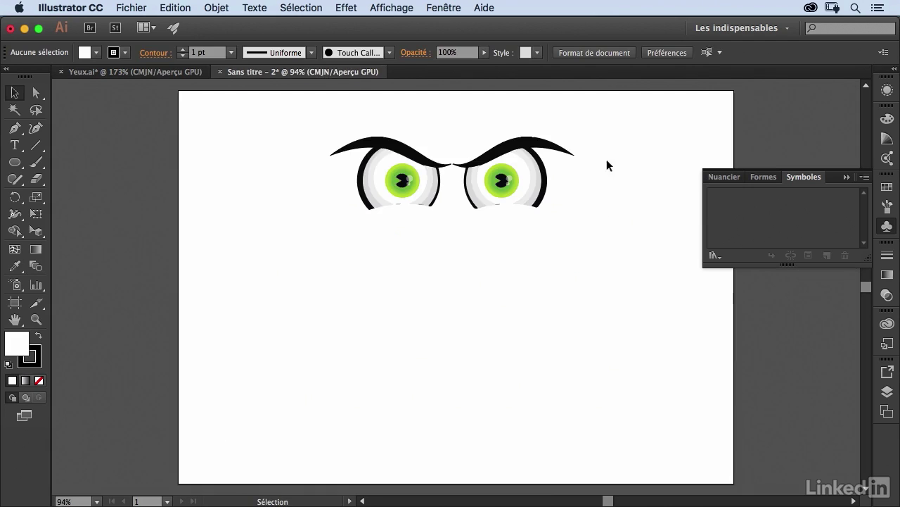
Select the whole pair of eyes with its eyebrows and display the document's symbols
left_click(847, 177)
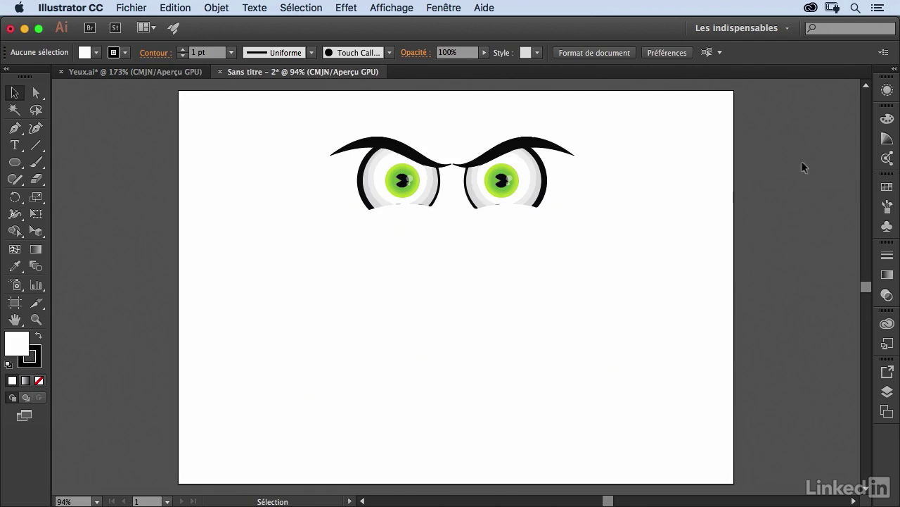
left_click_drag(312, 124, 572, 227)
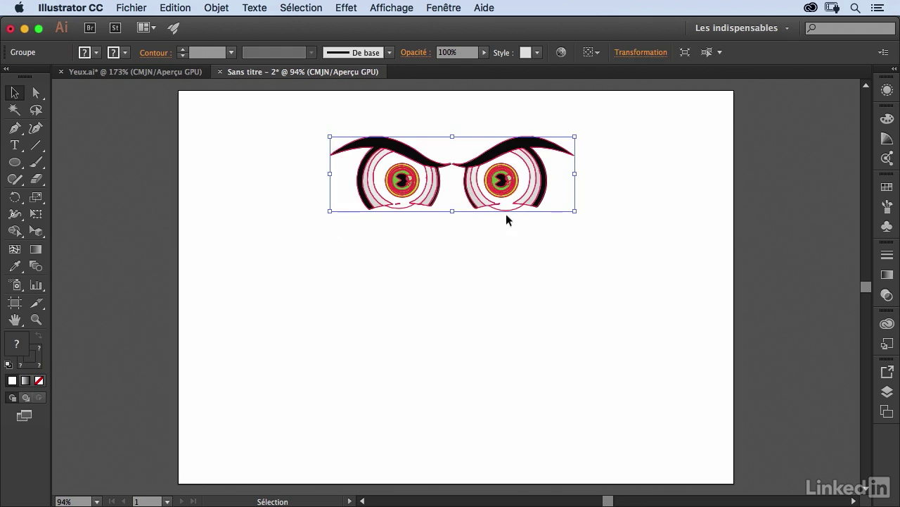
left_click(444, 8)
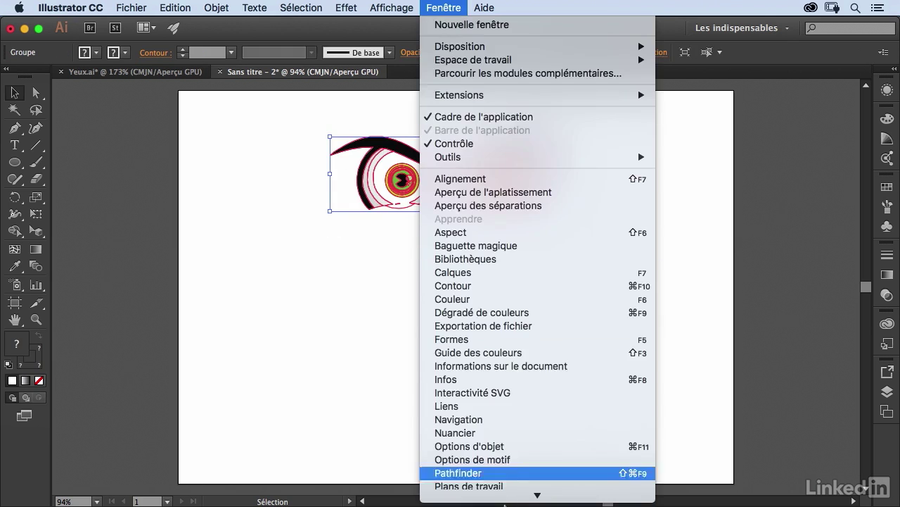
scroll(507, 468, "down", 5)
left_click(506, 392)
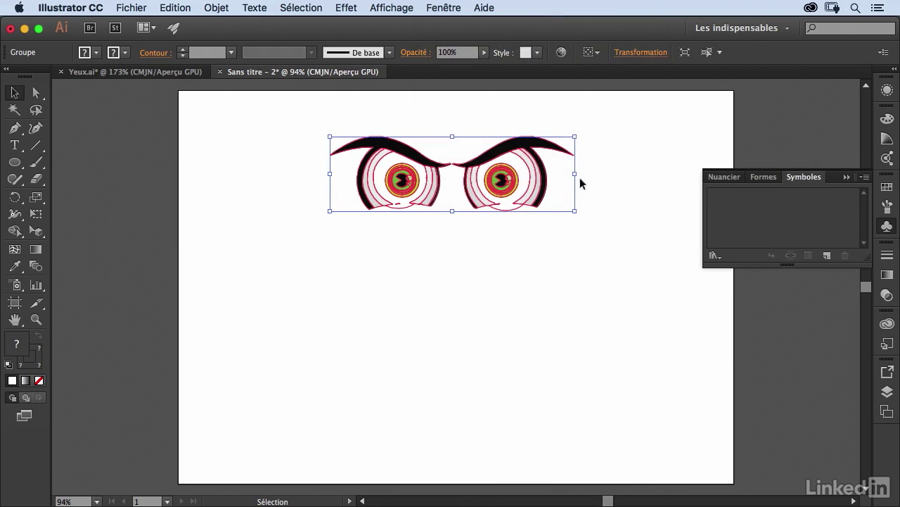
Save the selected eyes artwork as a new symbol named "yeux" and deselect it
left_click_drag(504, 185, 757, 216)
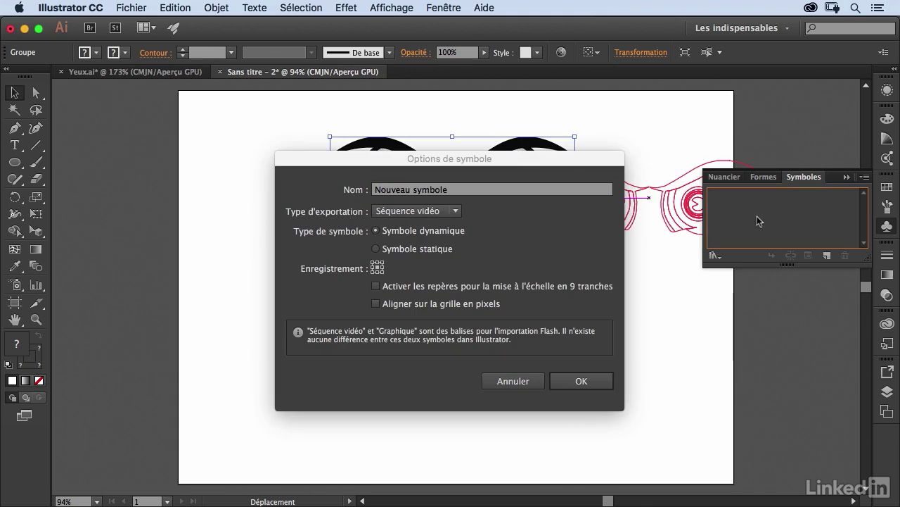
left_click(473, 189)
left_click_drag(469, 189, 374, 189)
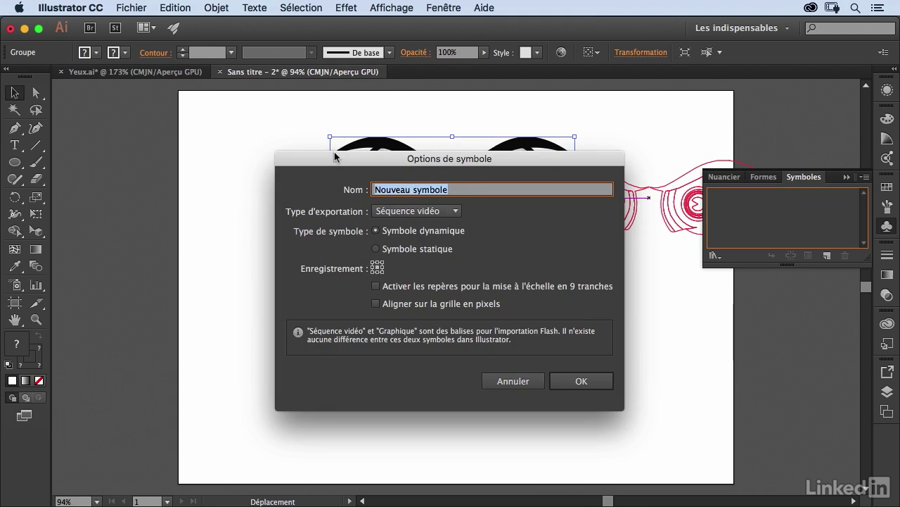
type("yeux")
key("Return")
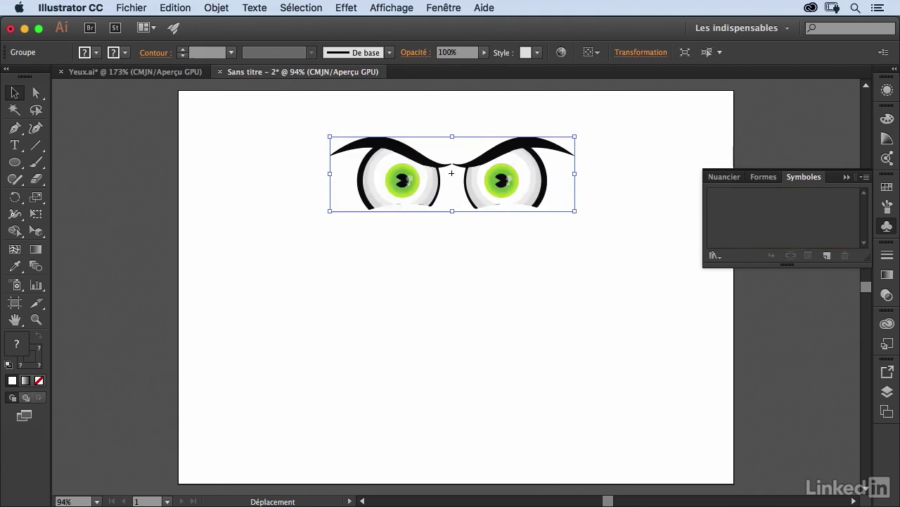
left_click(555, 267)
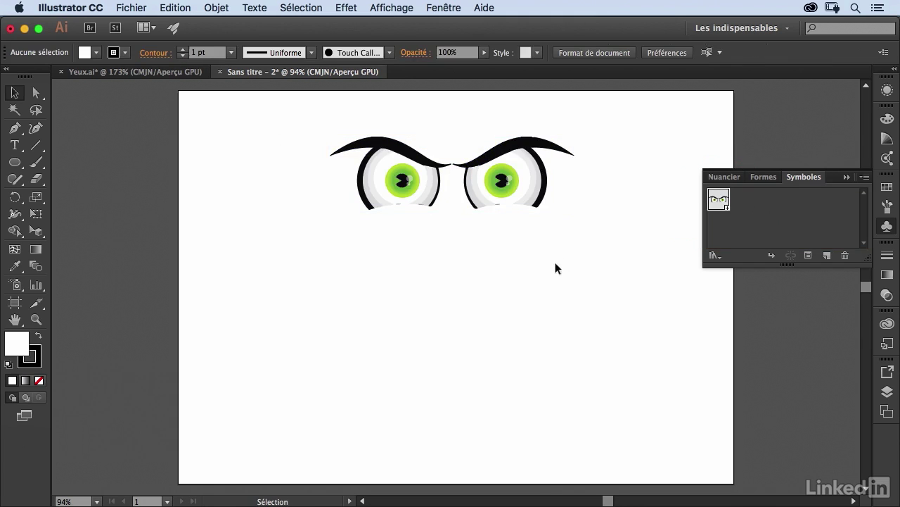
Draw a circle below the eyes and give it a yellow fill with no stroke
left_click(14, 162)
left_click_drag(282, 308, 398, 422)
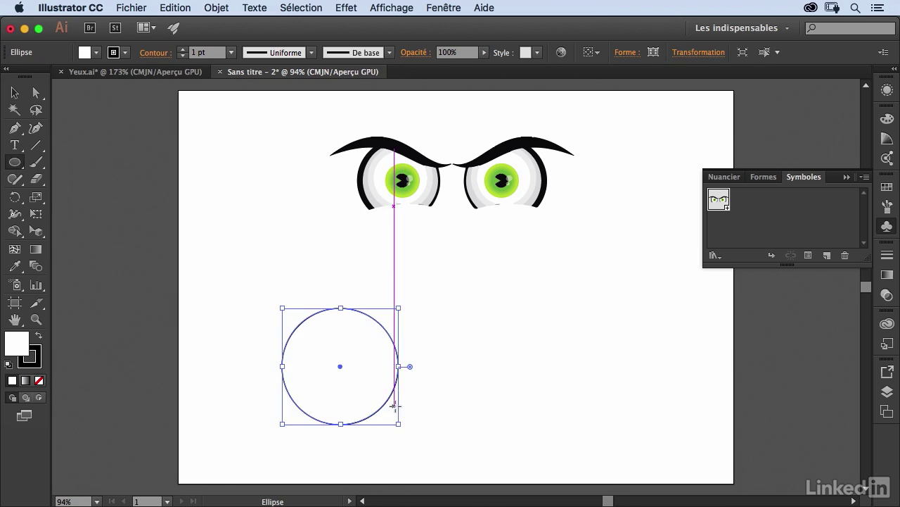
left_click(96, 52)
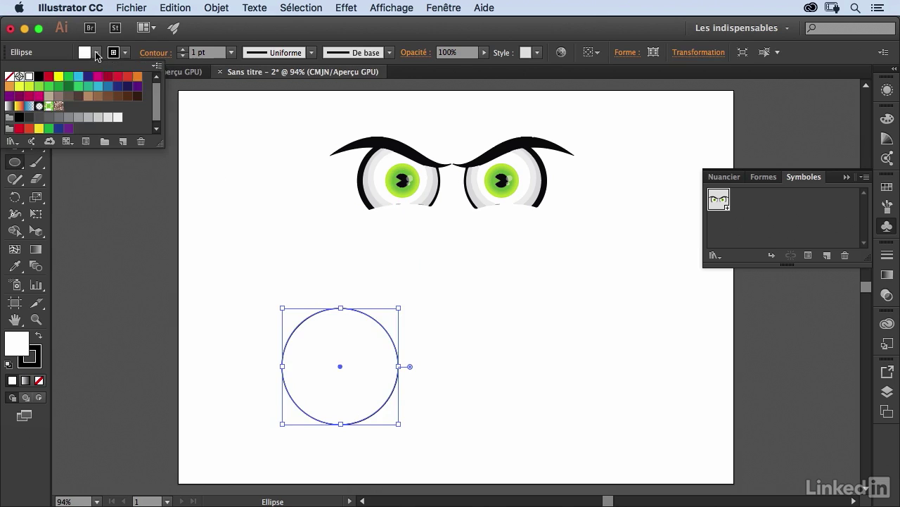
left_click(58, 76)
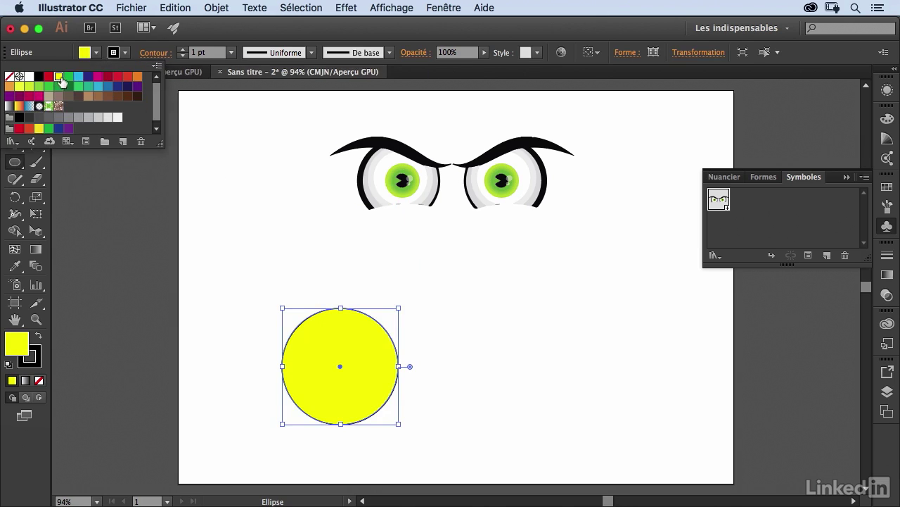
left_click(125, 53)
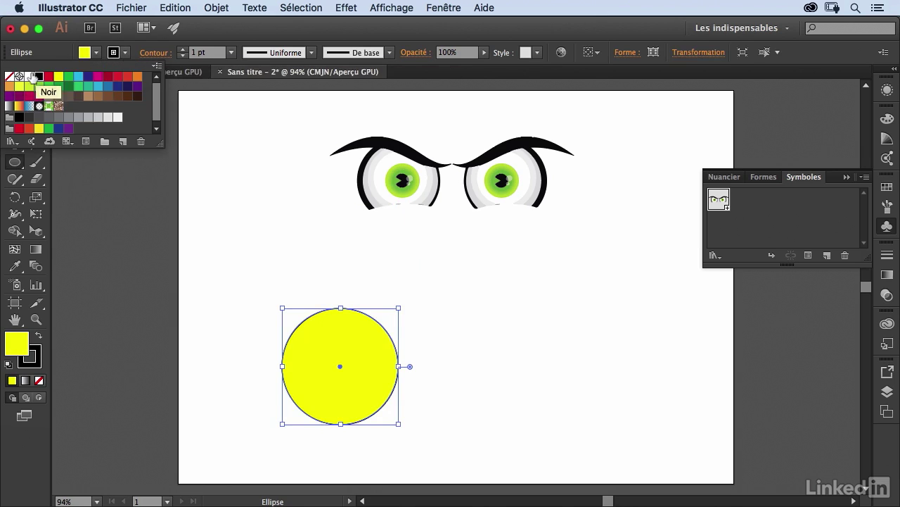
left_click(9, 77)
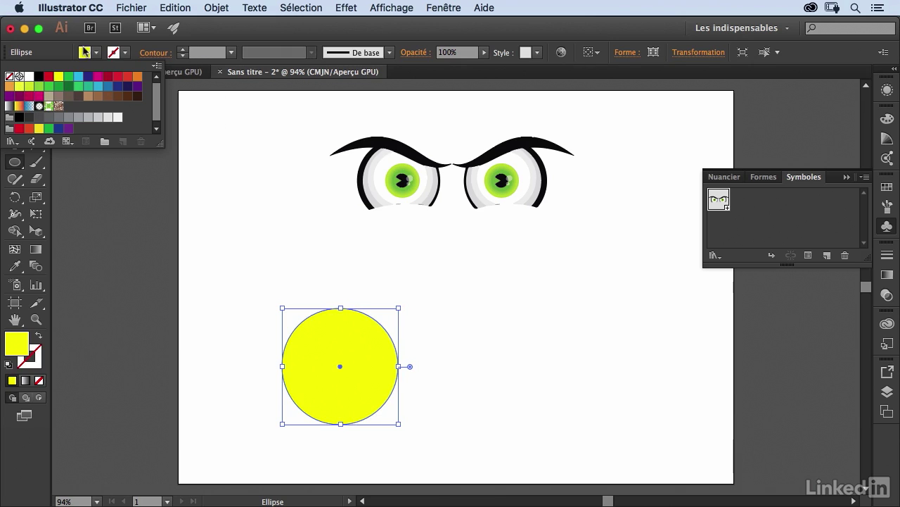
left_click(55, 50)
Delete the yellow circle's left anchor point to leave its right half, and deselect the shape
left_click(37, 93)
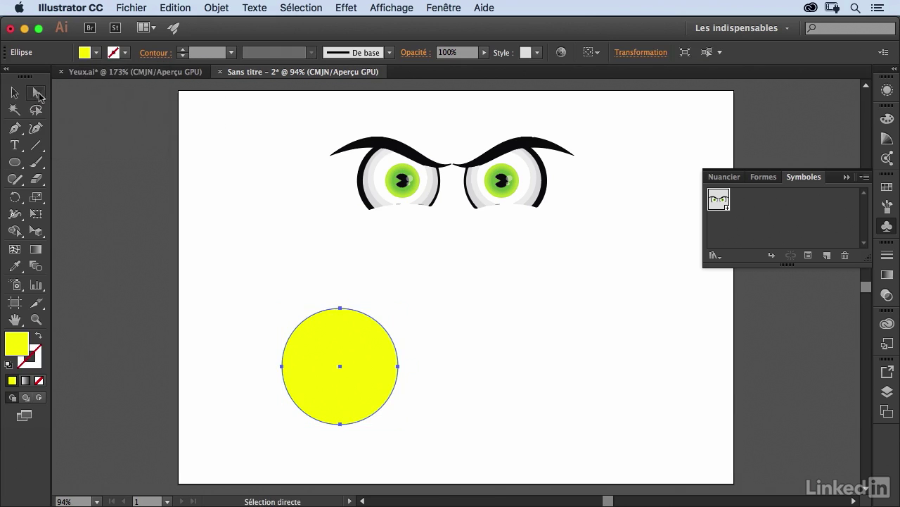
left_click(265, 334)
left_click_drag(270, 338, 298, 409)
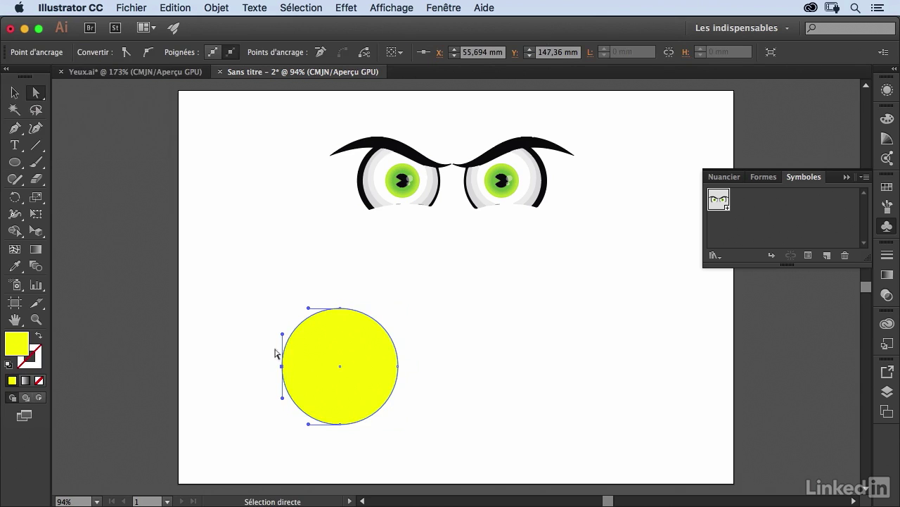
key("Delete")
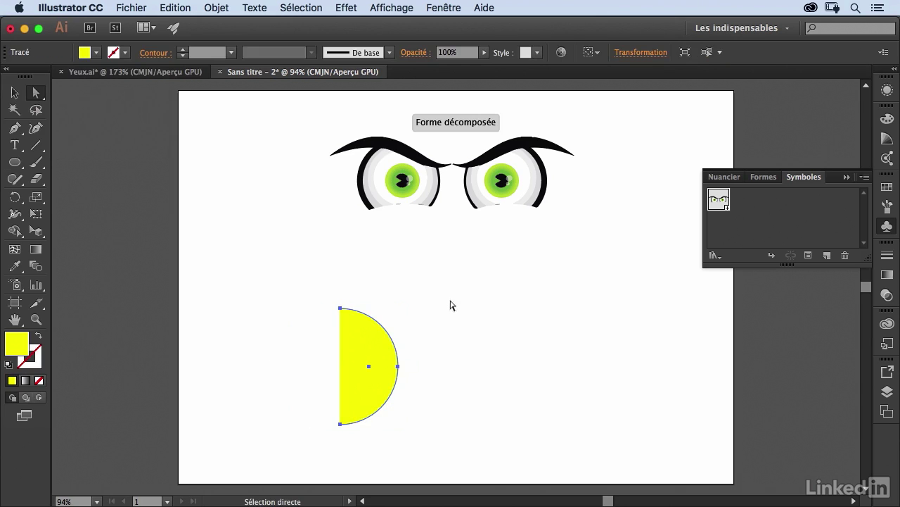
key("v")
left_click(422, 331)
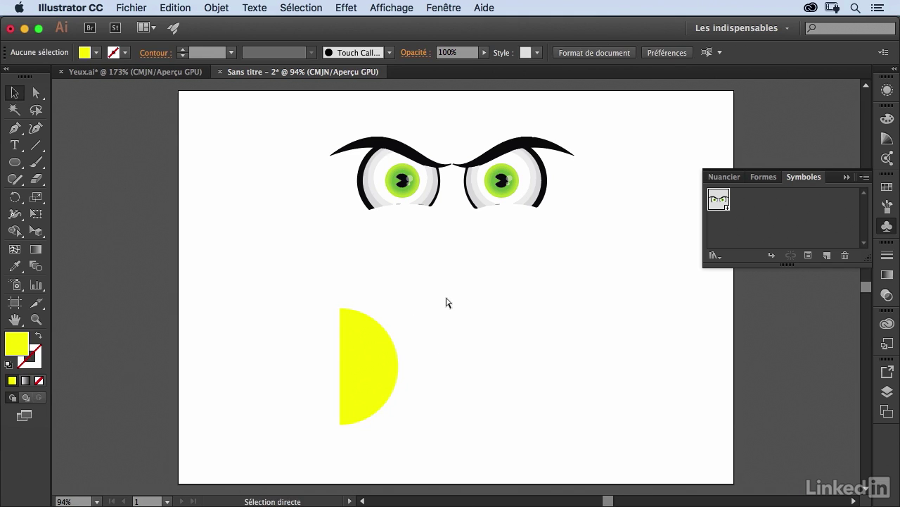
Start a 3D Revolve effect on the yellow half circle with the preview enabled
key("super+minus")
key("super+plus")
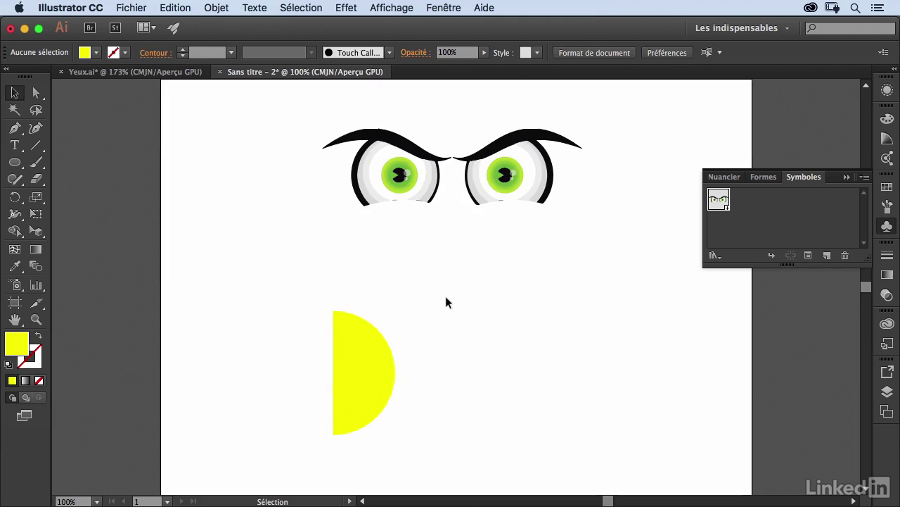
left_click_drag(372, 384, 362, 378)
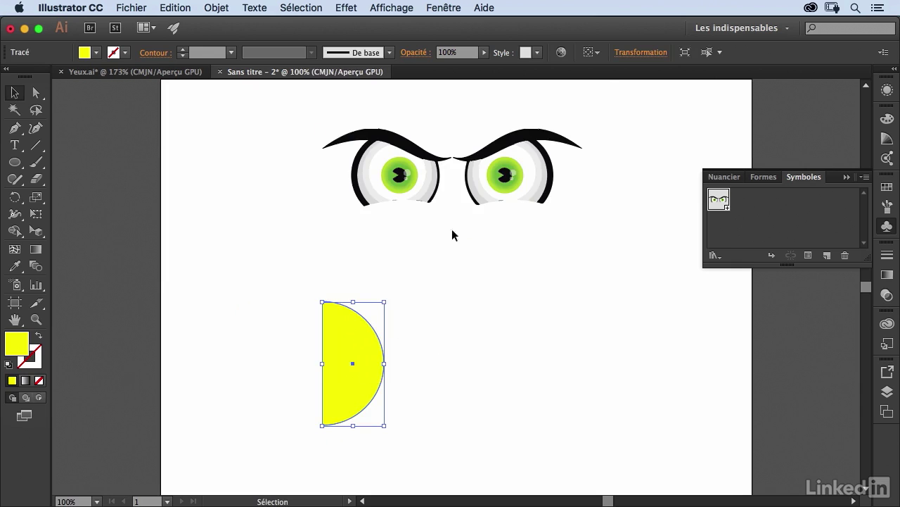
left_click(347, 8)
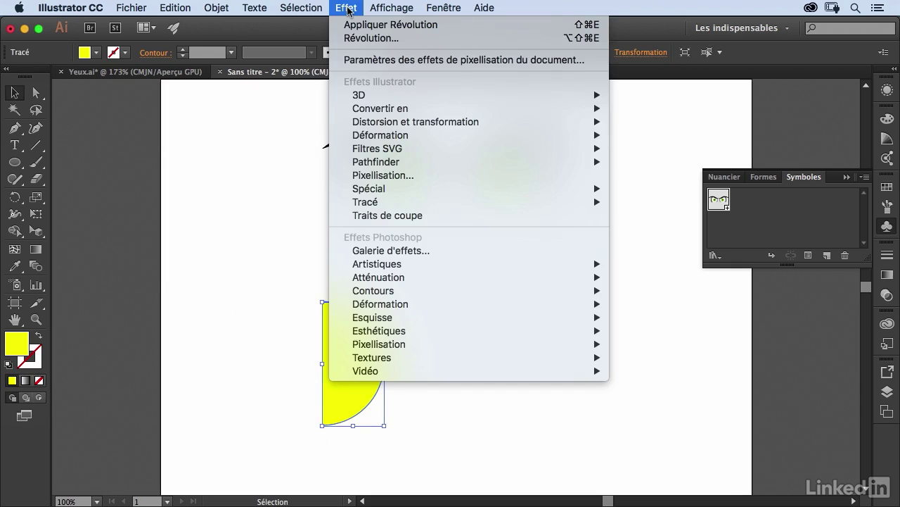
mouse_move(366, 95)
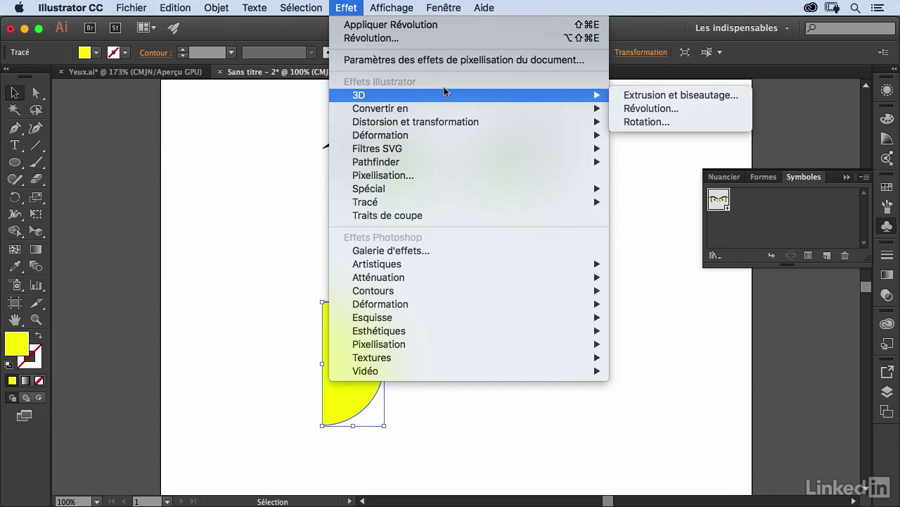
left_click(647, 110)
left_click(416, 378)
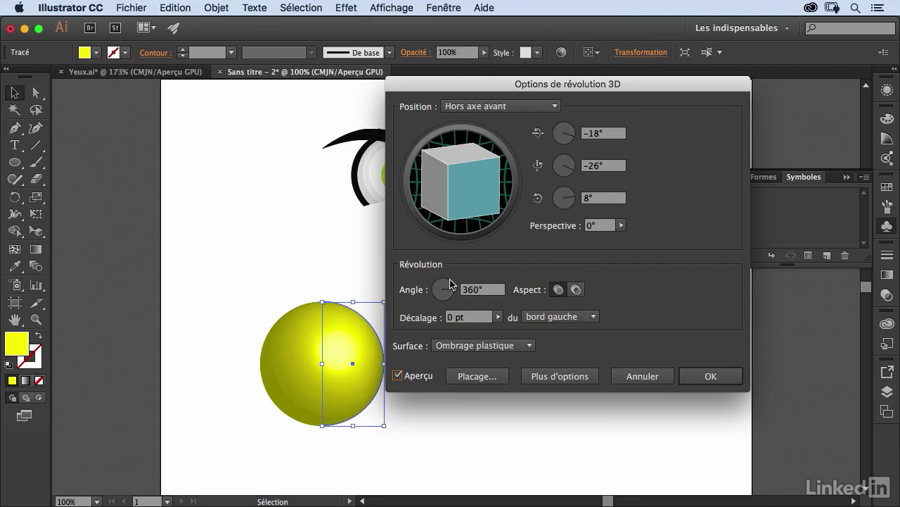
Set the revolve angle to 360° and the sphere's position to Avant after trying a custom rotation
mouse_move(454, 288)
left_mouse_down()
mouse_move(437, 289)
mouse_move(444, 299)
mouse_move(439, 288)
mouse_move(461, 272)
left_mouse_up()
type("360")
key("Tab")
left_click_drag(463, 167, 467, 144)
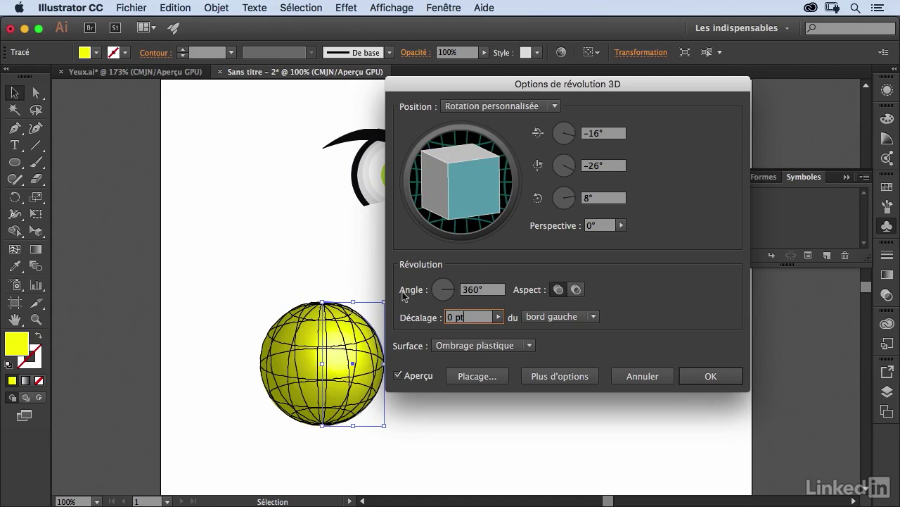
left_click(494, 107)
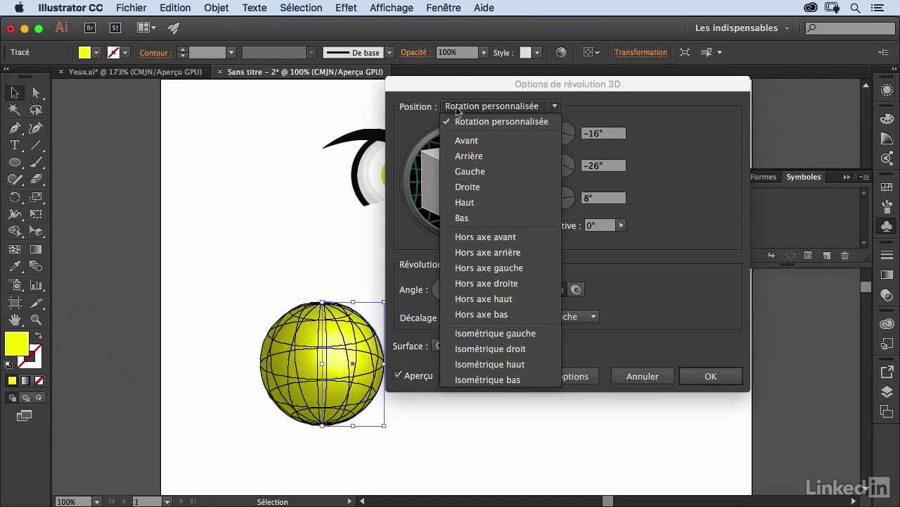
left_click(466, 140)
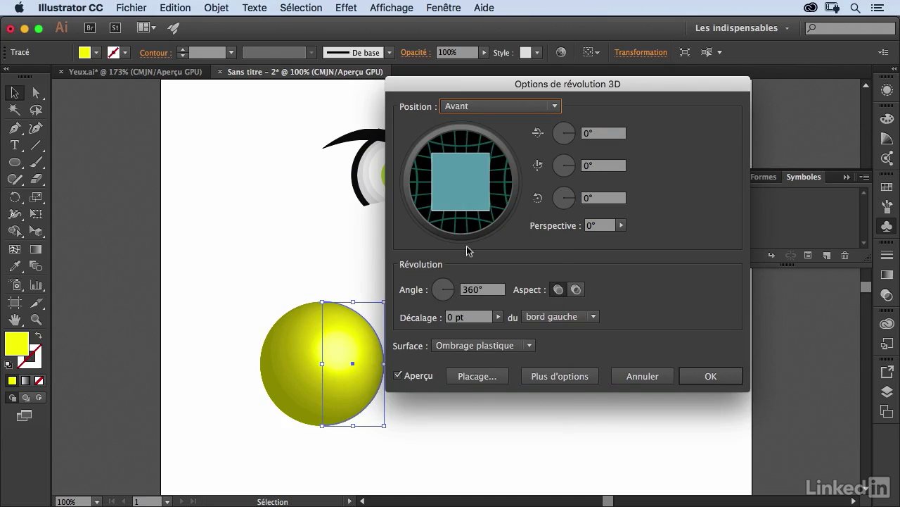
Map the yeux symbol onto the sphere's surface, scale it down and position it within the light, visible half of the mapping grid
left_click(482, 377)
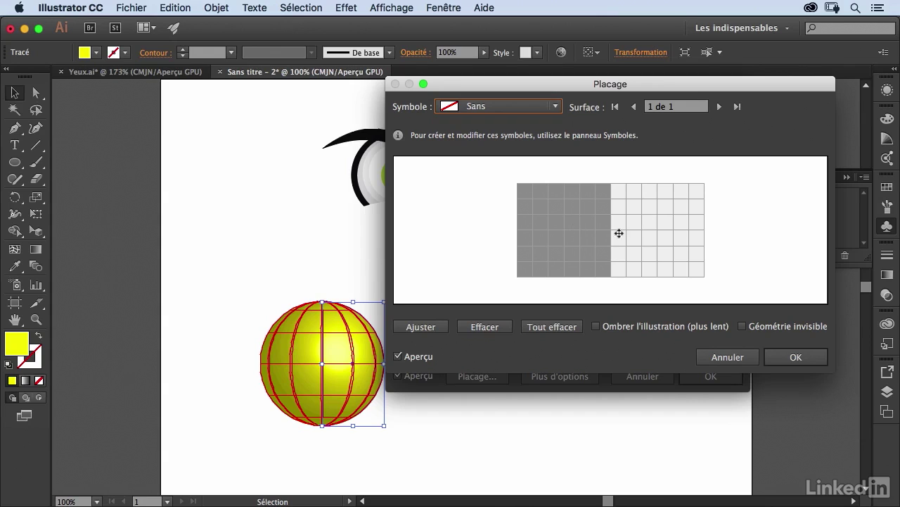
left_click(556, 106)
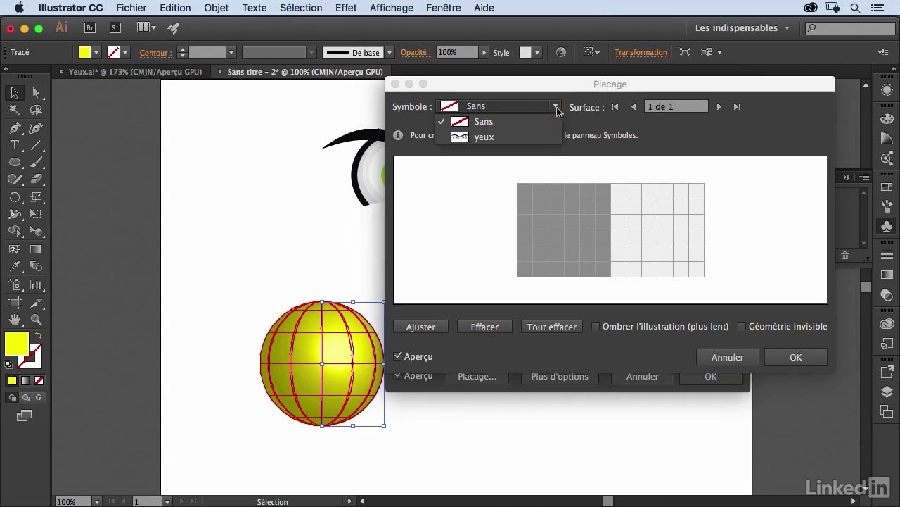
left_click(478, 136)
left_click_drag(642, 234, 669, 236)
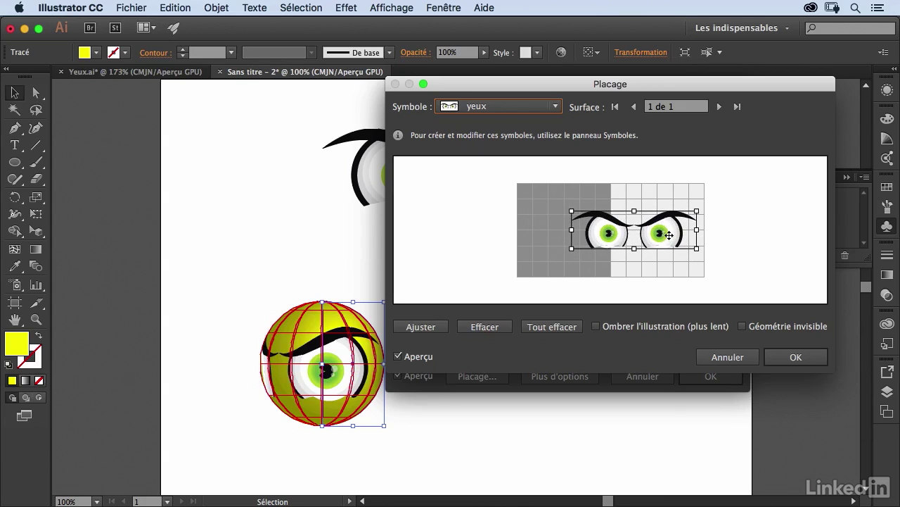
left_click_drag(571, 211, 621, 225)
left_click_drag(677, 240, 692, 233)
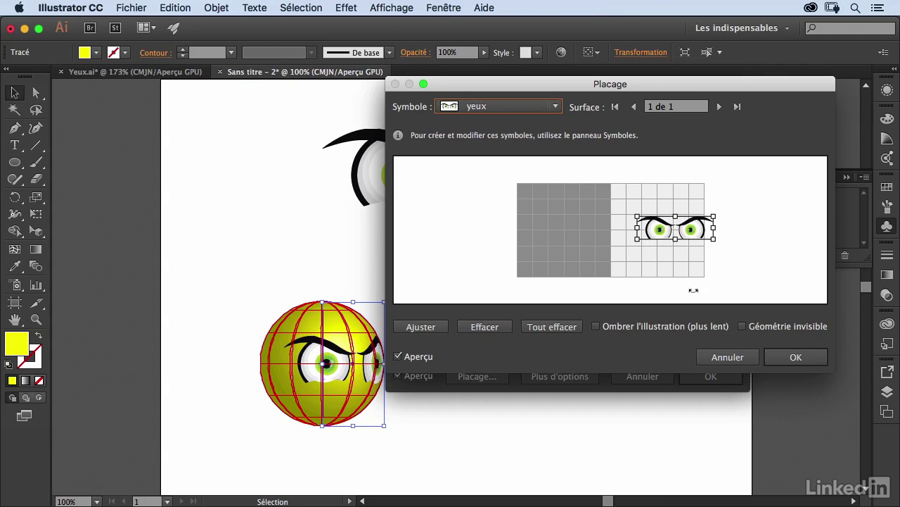
Make the sphere's geometry invisible, shrink the mapped eyes further and accept the mapping
left_click(744, 328)
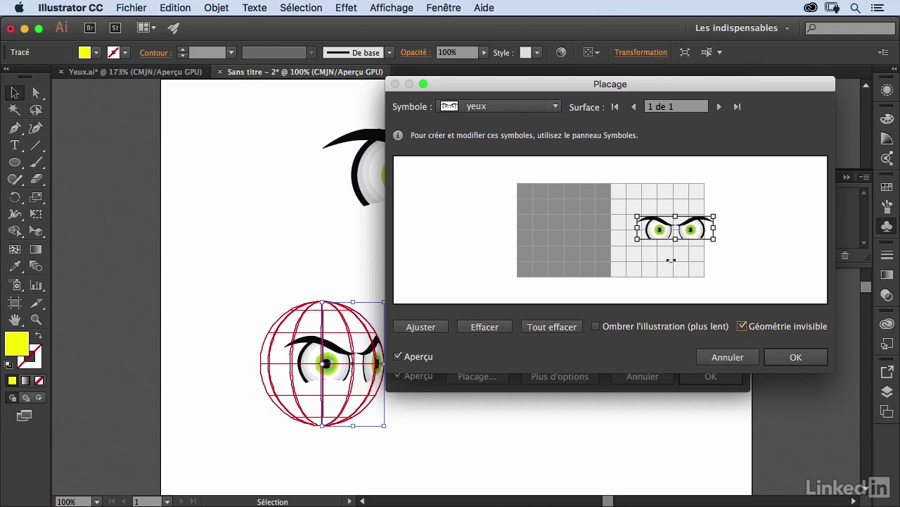
left_click_drag(635, 242, 652, 236)
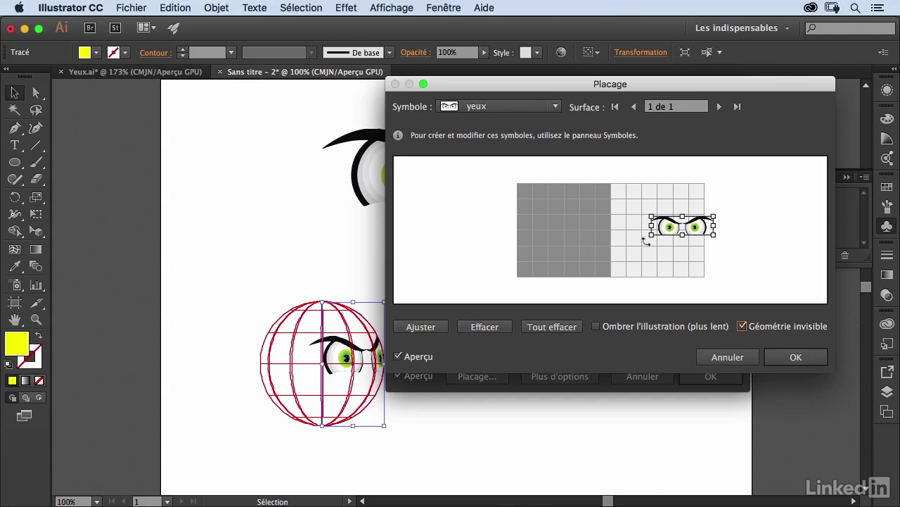
left_click(795, 357)
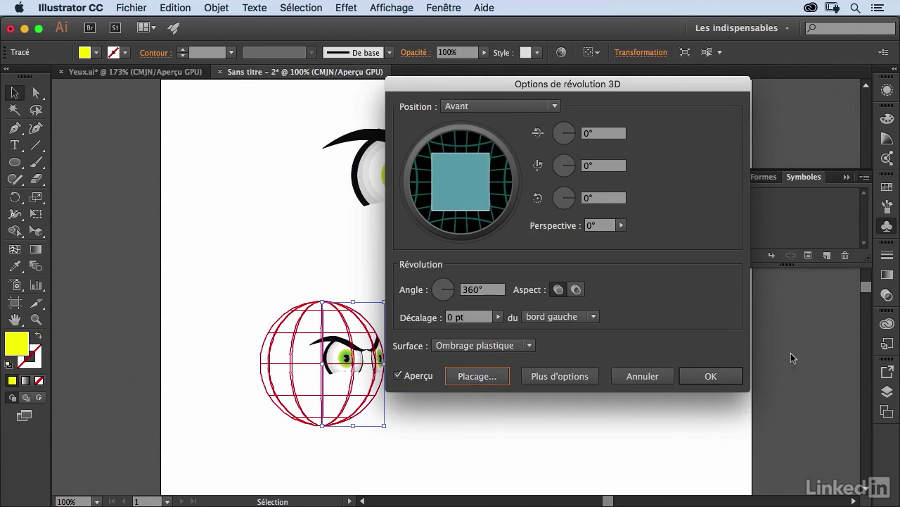
Rotate the revolved object to -38°, 88°, -37°, shift the mapped eyes slightly left, and apply the 3D Revolve effect
left_click_drag(487, 180, 433, 181)
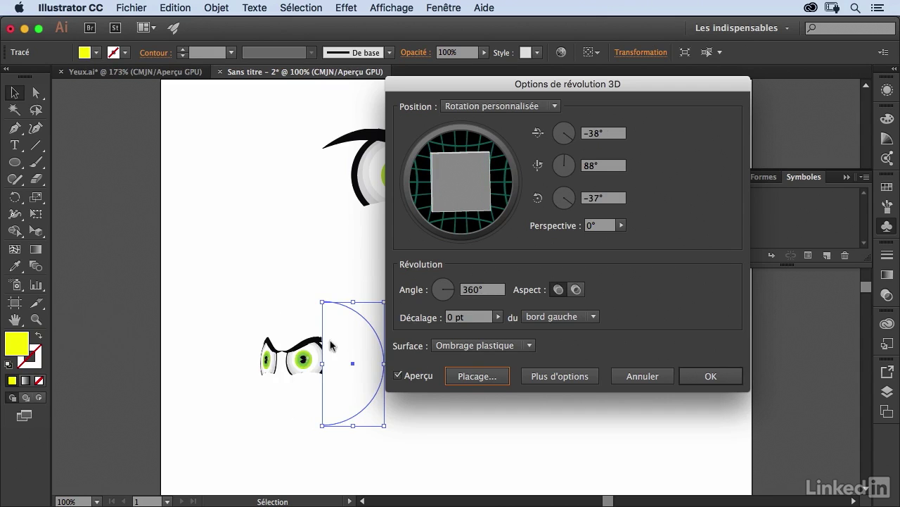
left_click(474, 377)
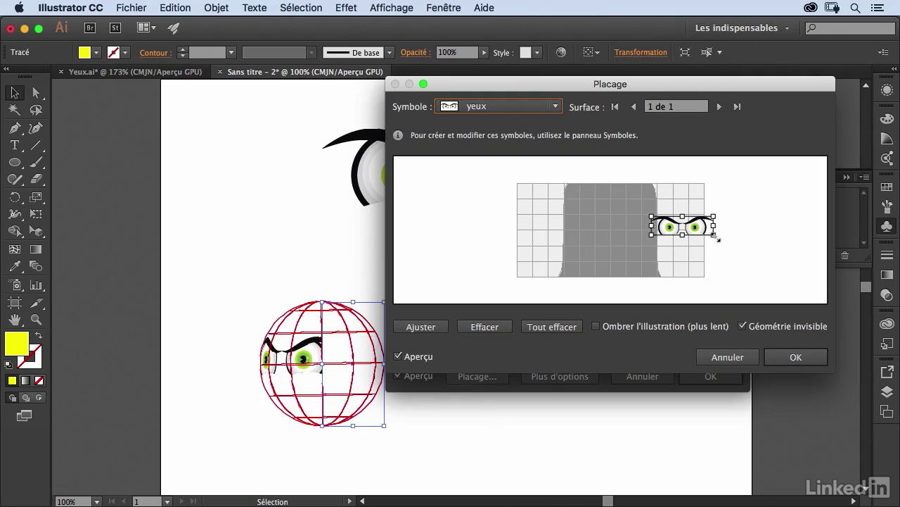
left_click_drag(702, 228, 698, 229)
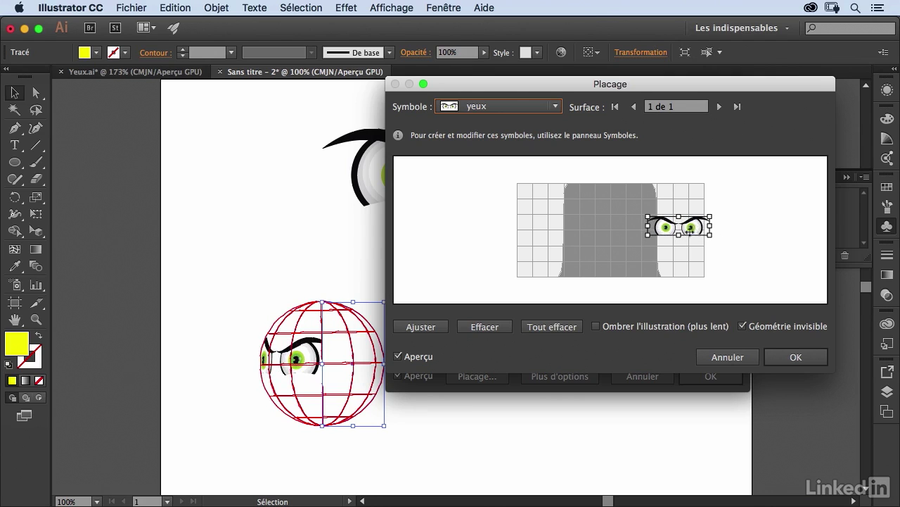
left_click(794, 355)
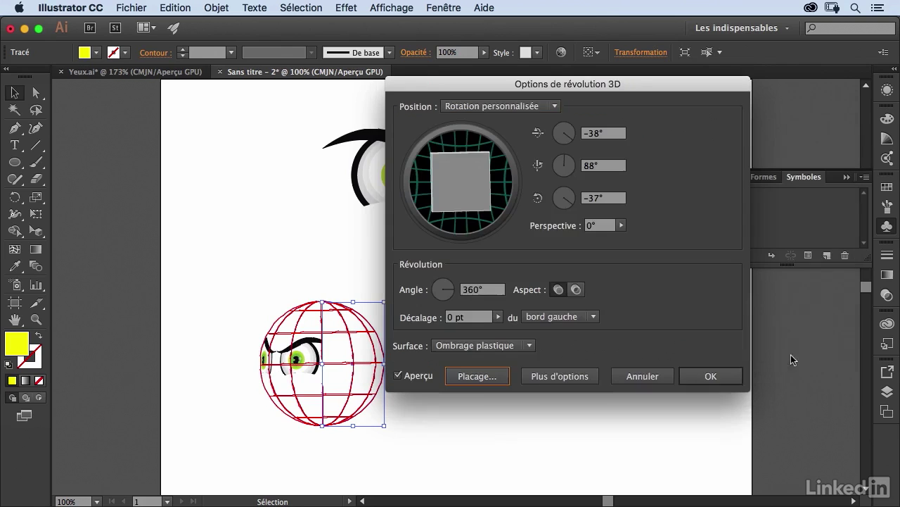
left_click(712, 375)
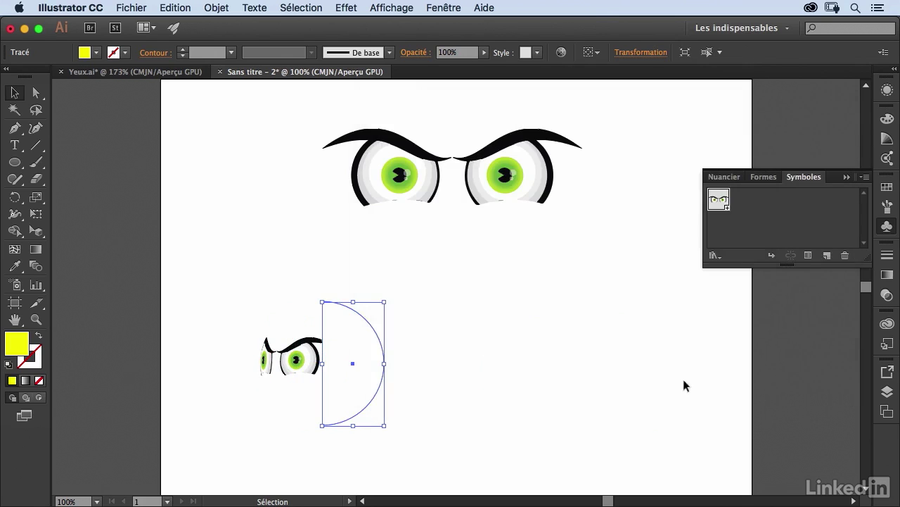
left_click(521, 385)
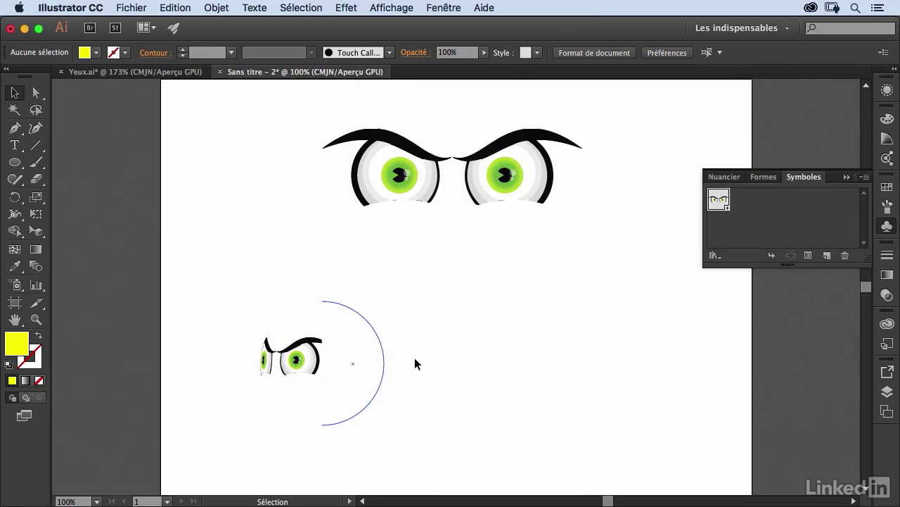
Move the half circle with its mapped eyes toward the artboard's left edge, check it in outline view, and place a copy near the right edge
left_click_drag(344, 358, 294, 347)
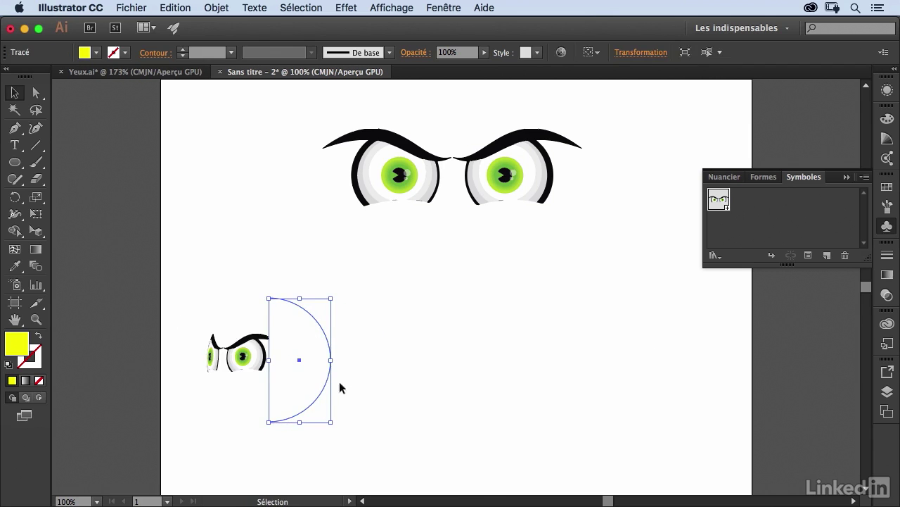
key("super+y")
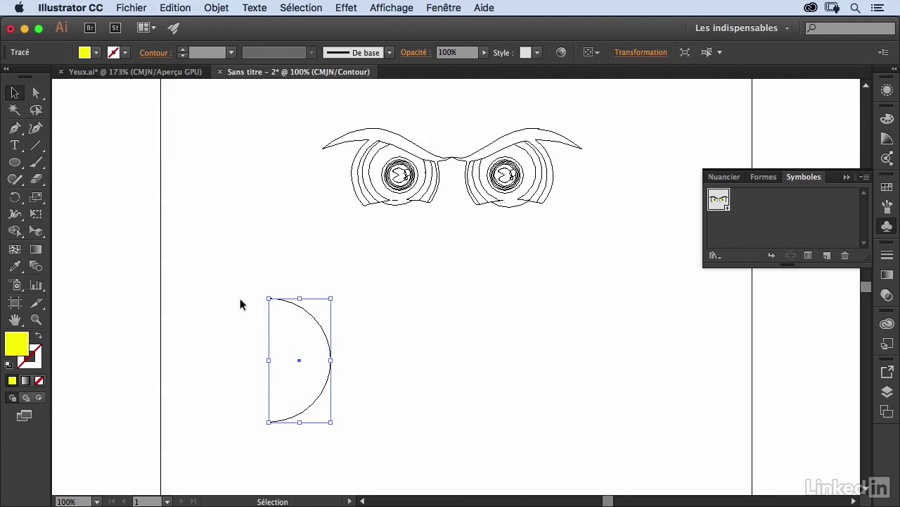
key("super+y")
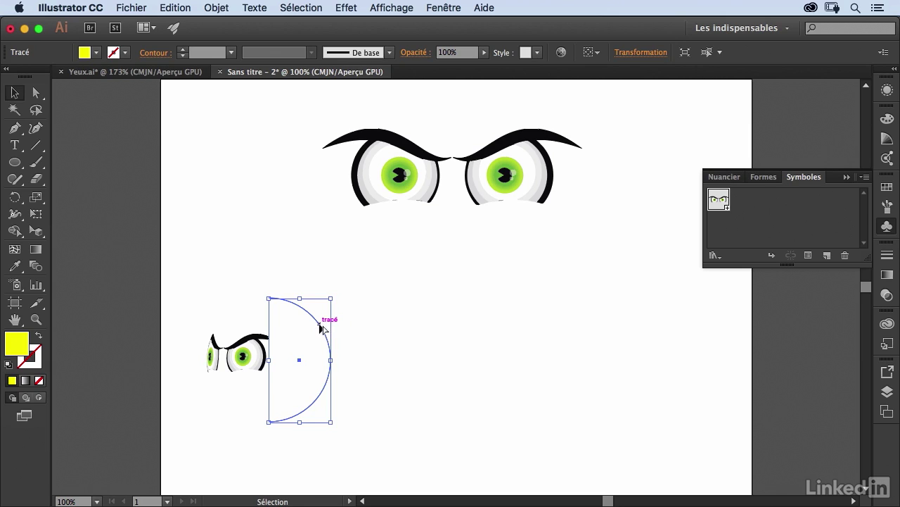
left_click_drag(335, 330, 710, 331)
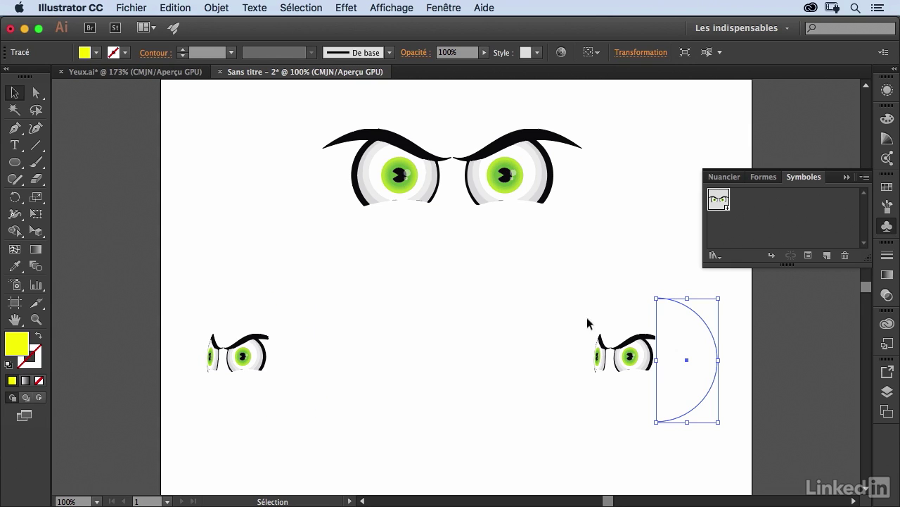
Edit the right copy's 3D Revolve effect with the preview enabled, rotating it to 0°, -3°, 1°, and deselect it
left_click(886, 91)
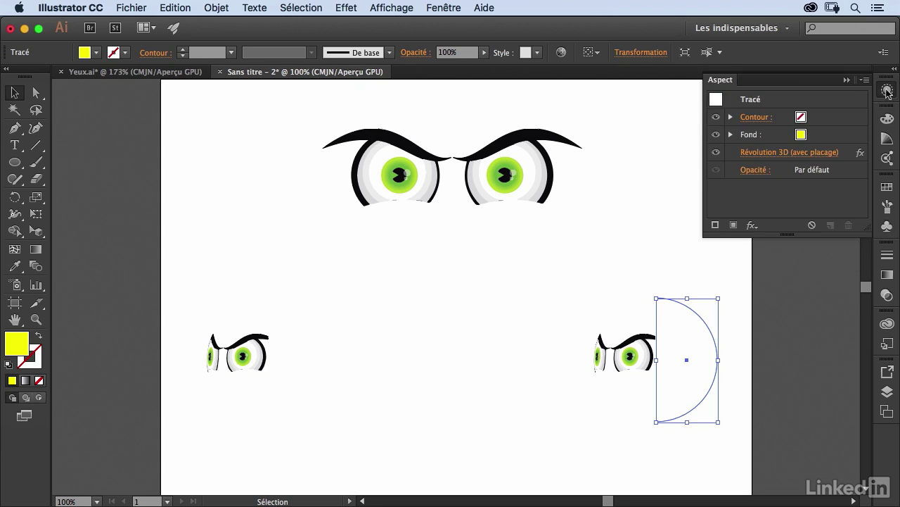
left_click(442, 7)
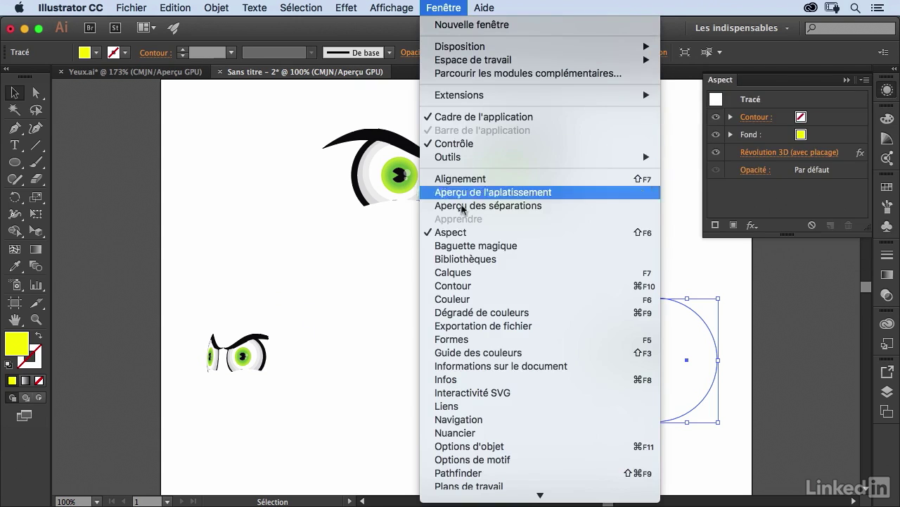
left_click(805, 199)
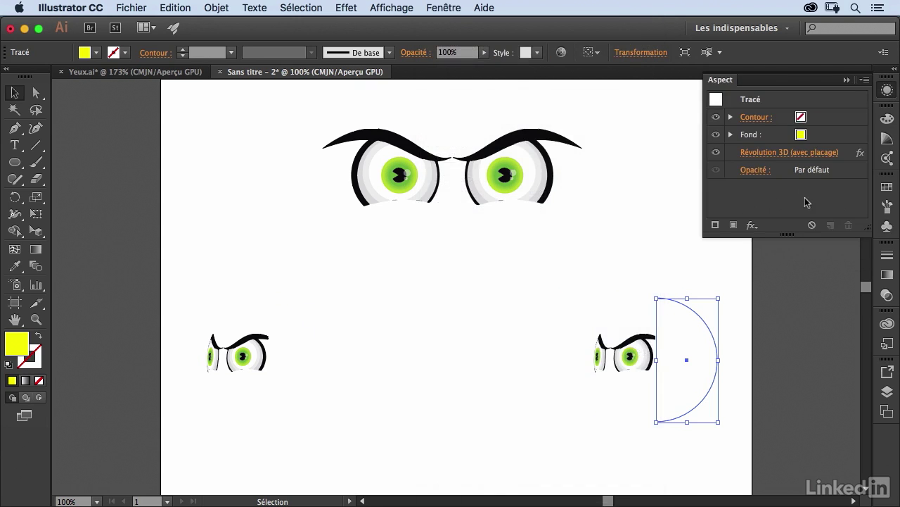
left_click(770, 155)
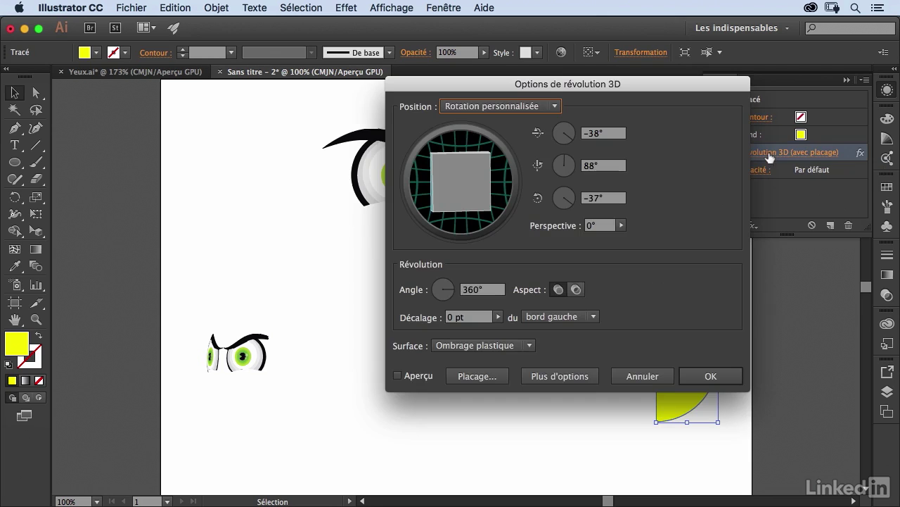
left_click(397, 376)
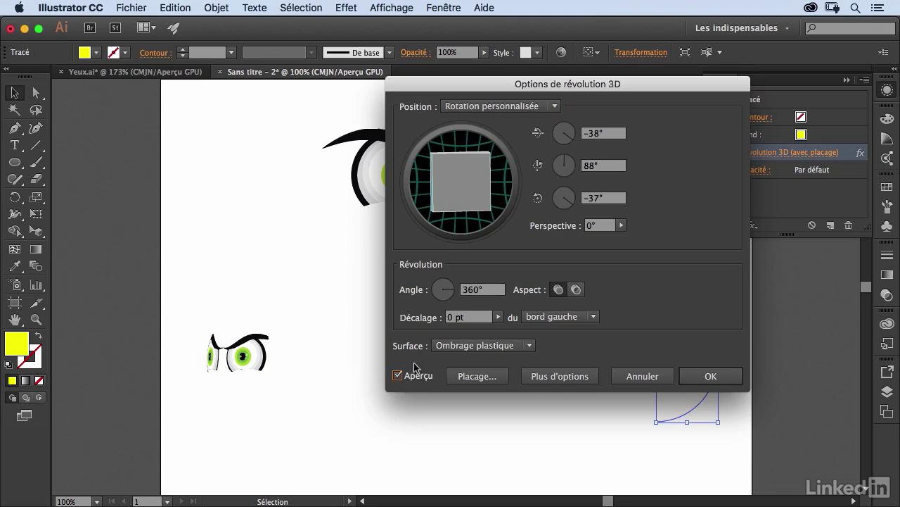
left_click_drag(552, 90, 313, 90)
left_click_drag(210, 179, 250, 184)
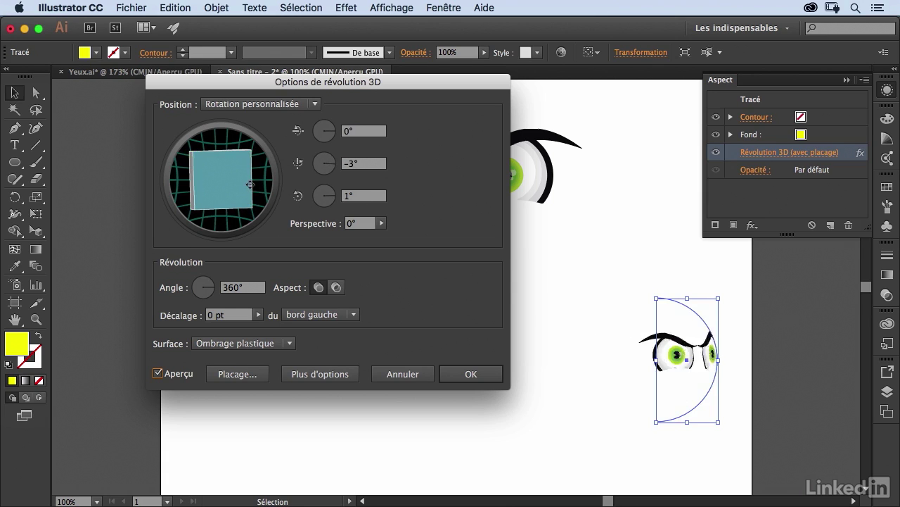
left_click(470, 375)
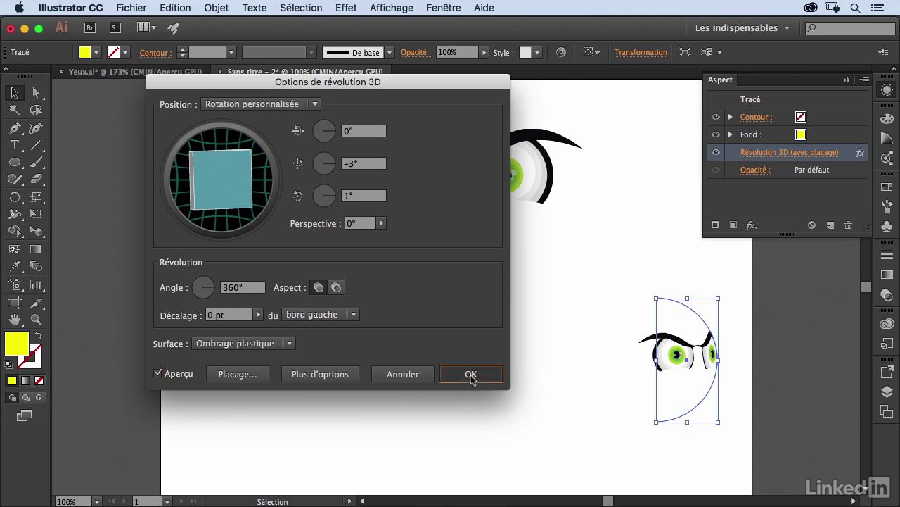
left_click(572, 378)
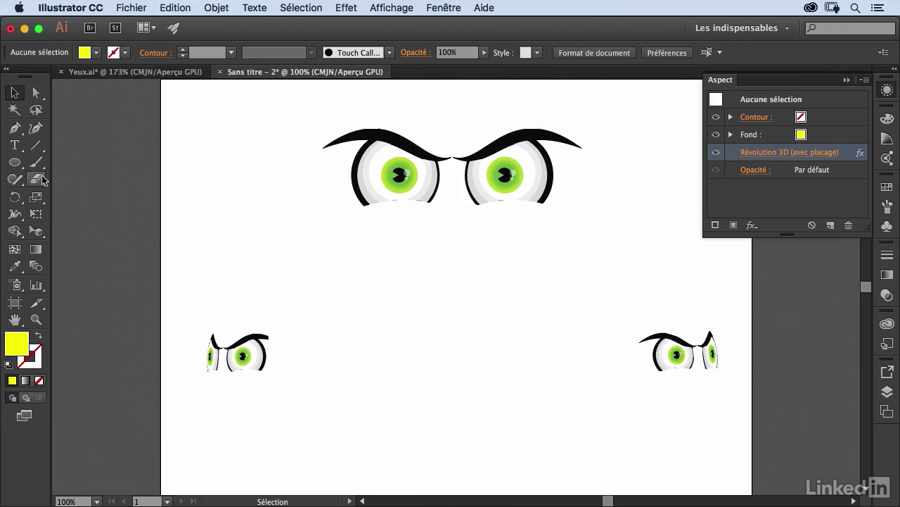
Blend the left and right eyes together, set the blend spacing to Etapes with 3 steps, and deselect the result
left_click(37, 268)
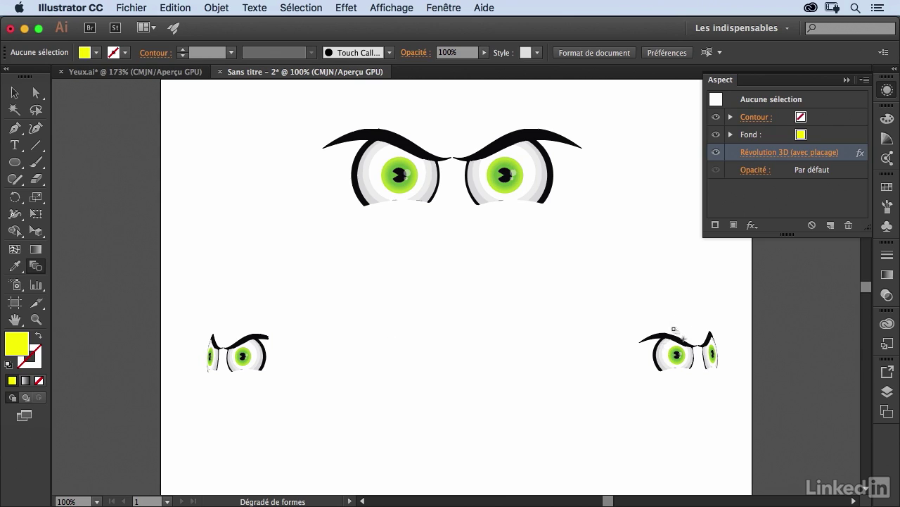
left_click(673, 330)
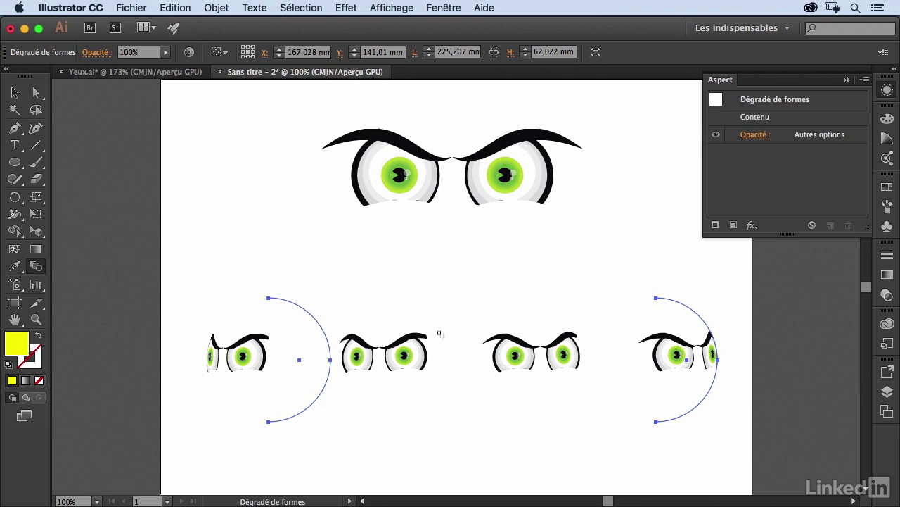
double_click(37, 268)
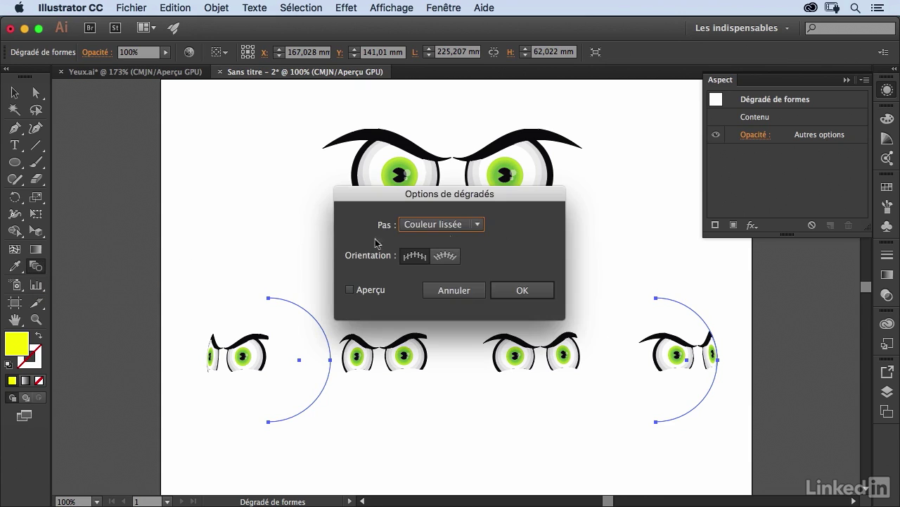
left_click_drag(477, 198, 495, 155)
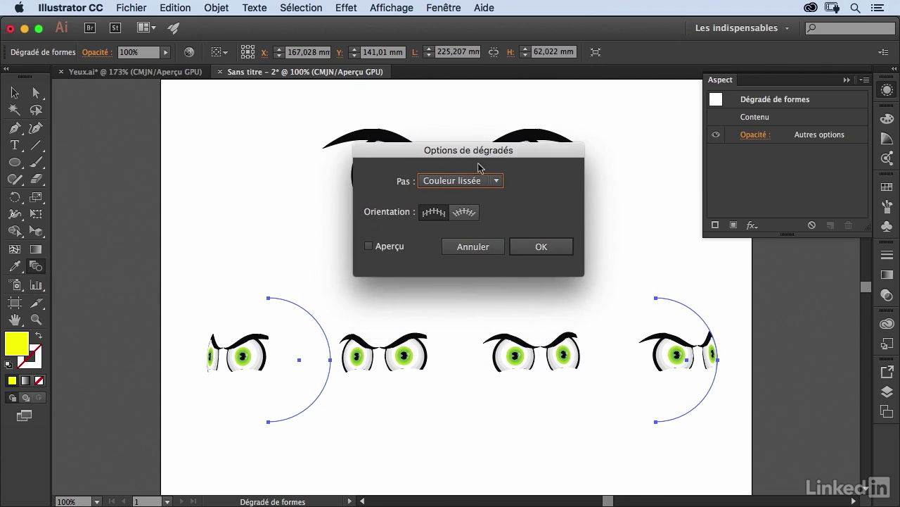
left_click(373, 246)
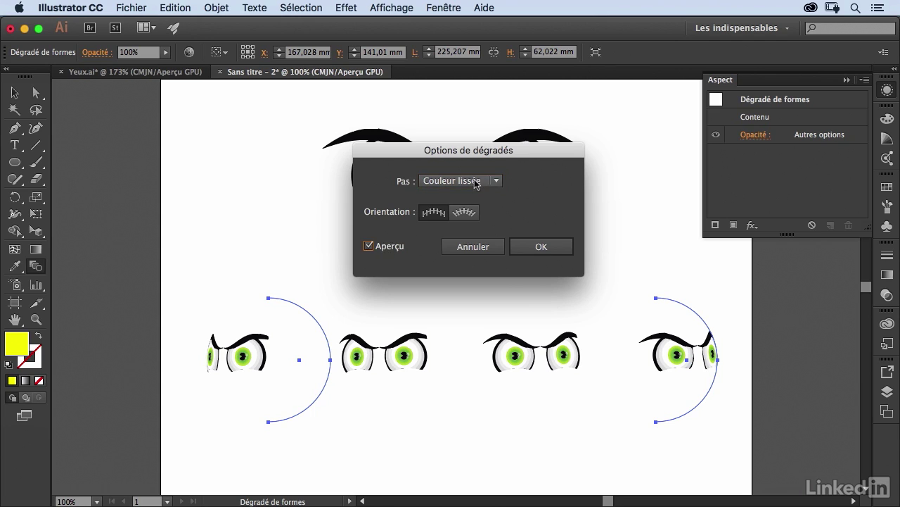
left_click(477, 181)
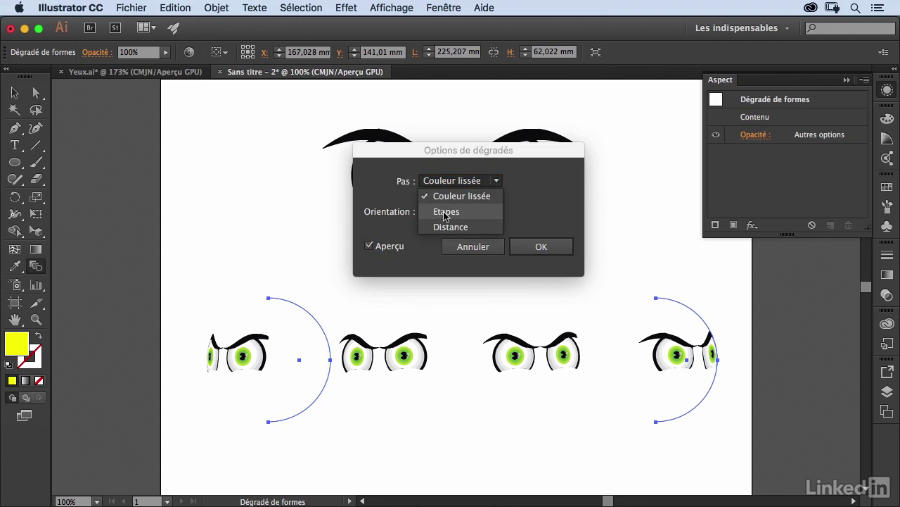
left_click(446, 212)
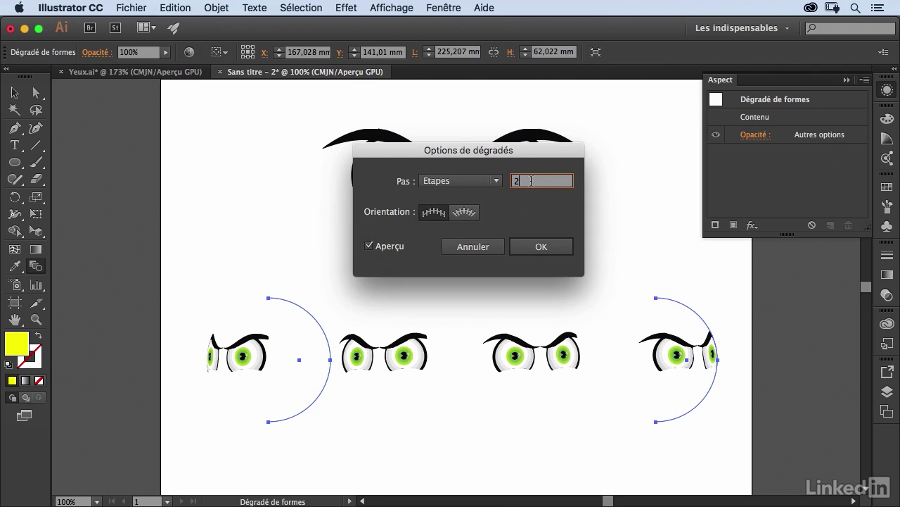
key("Up")
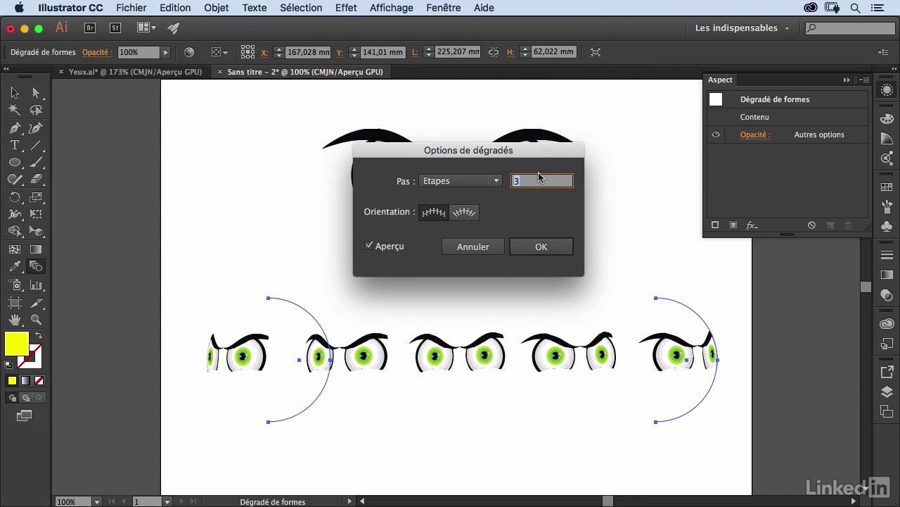
key("Up")
key("Down")
left_click(541, 246)
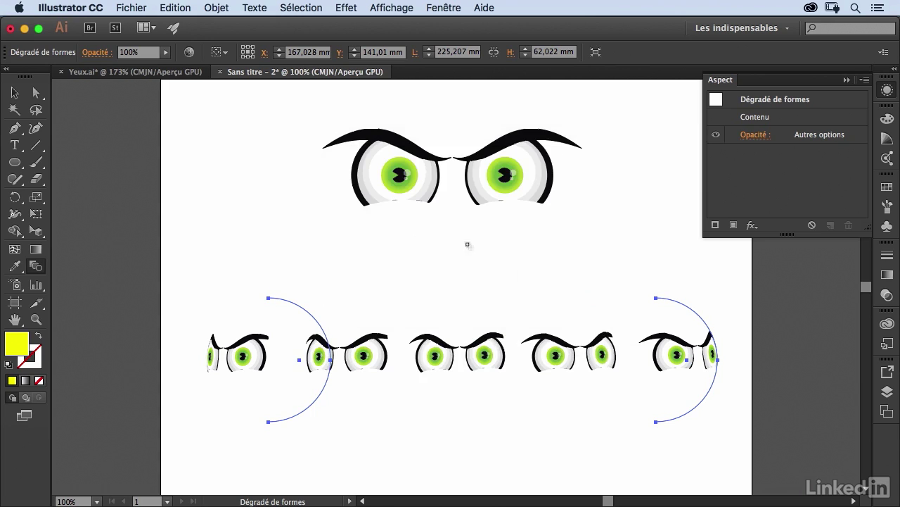
left_click(17, 93)
left_click(341, 260)
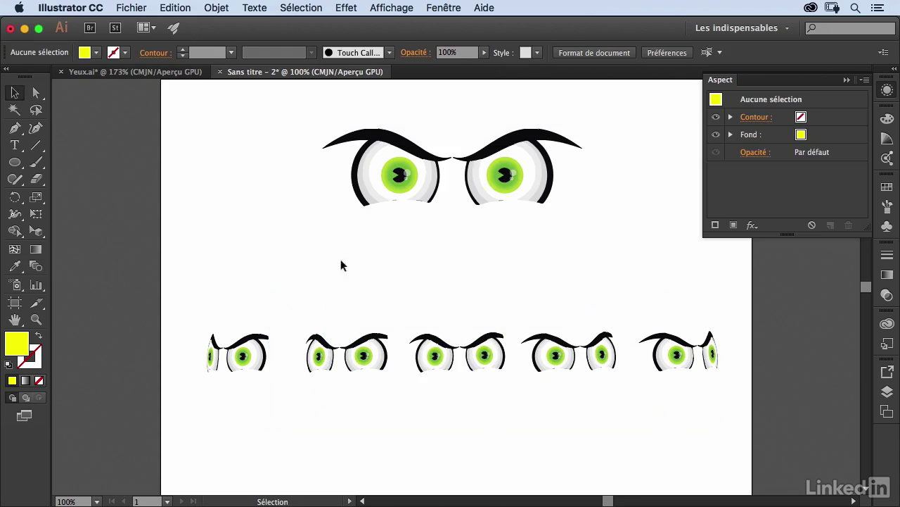
Select only the blend's left half circle with the Group Selection tool, preview its 3D Revolve rotation at -169°, 83°, -168°, apply it and deselect
left_click(38, 93)
left_click_drag(40, 93, 81, 112)
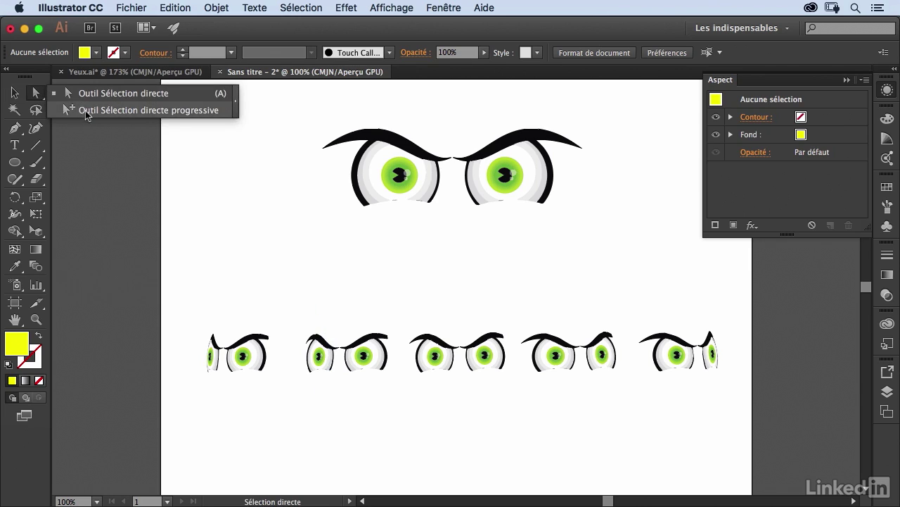
left_click_drag(90, 111, 88, 113)
left_click(270, 346)
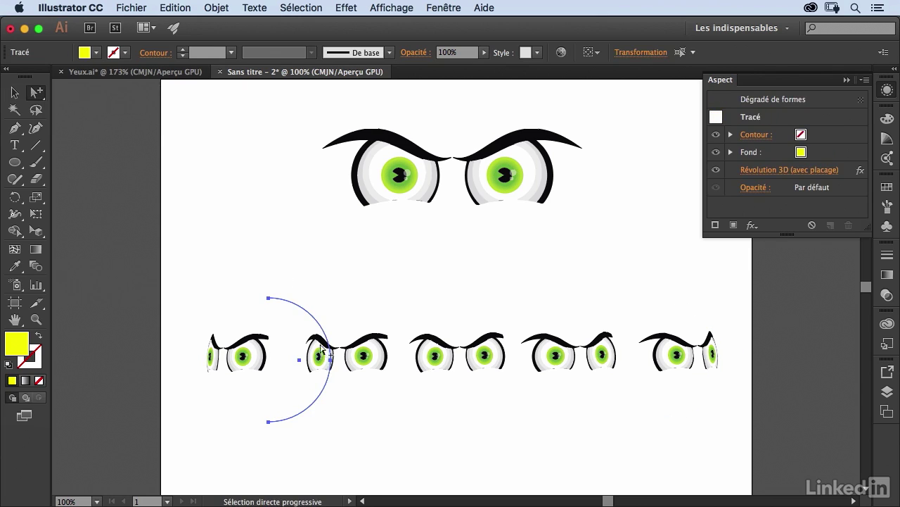
left_click(778, 172)
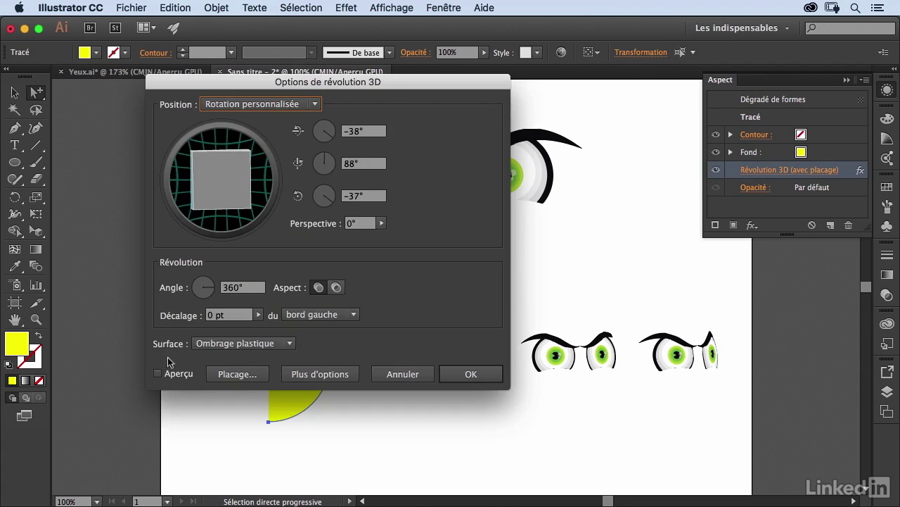
left_click_drag(309, 82, 608, 54)
left_click_drag(536, 153, 545, 156)
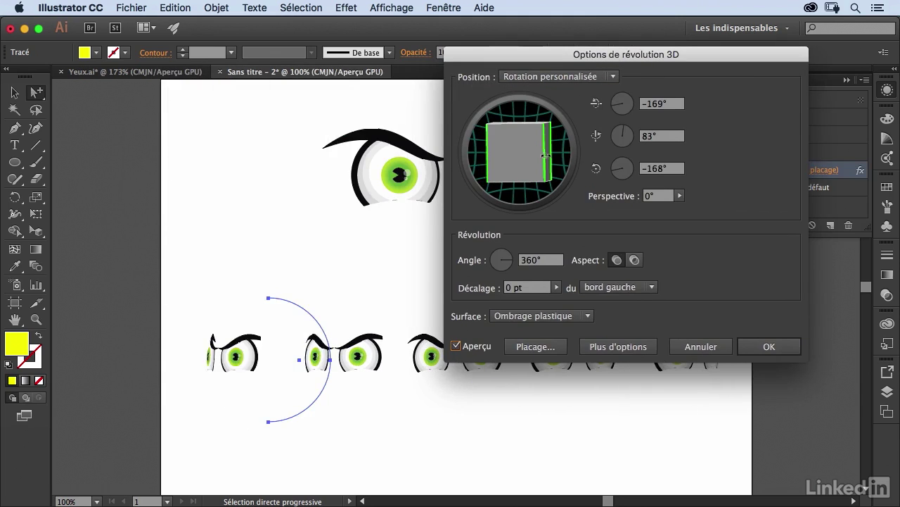
left_click(765, 347)
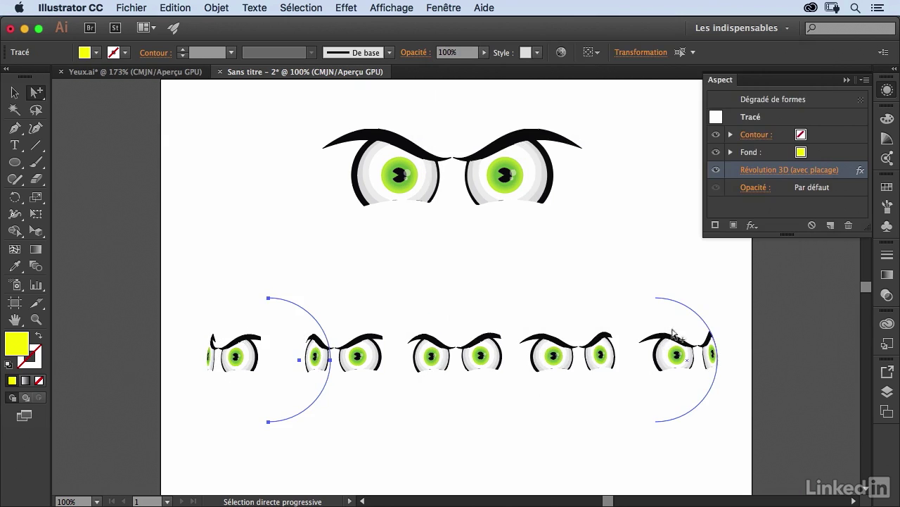
key("v")
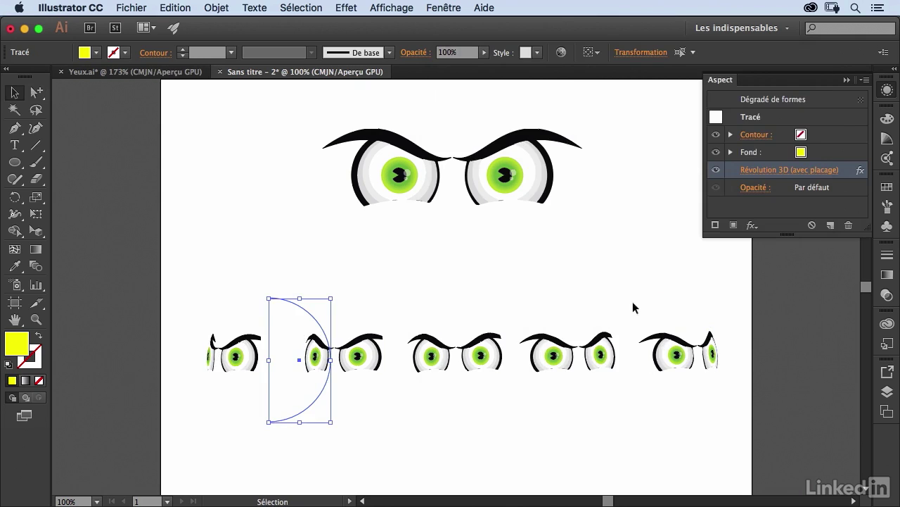
left_click(636, 302)
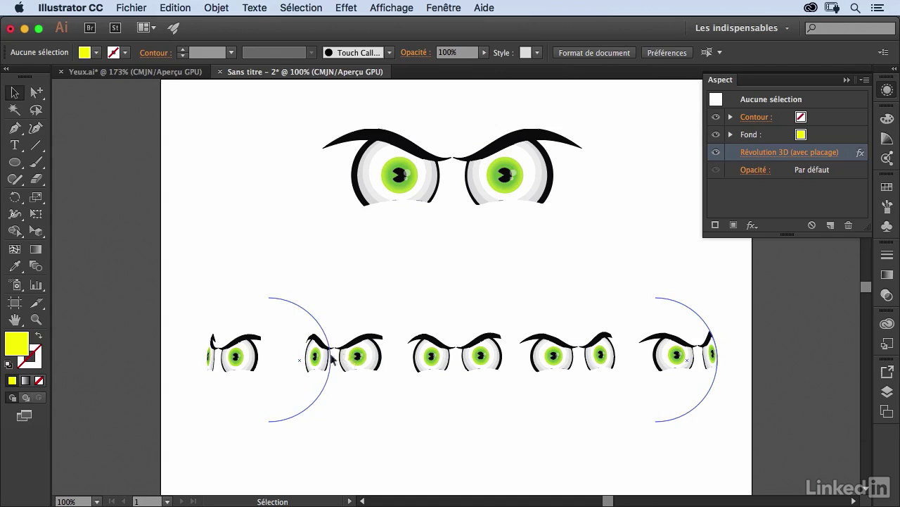
Expand the blend of turning eyes into separate half circles and deselect the resulting group
left_click(407, 352)
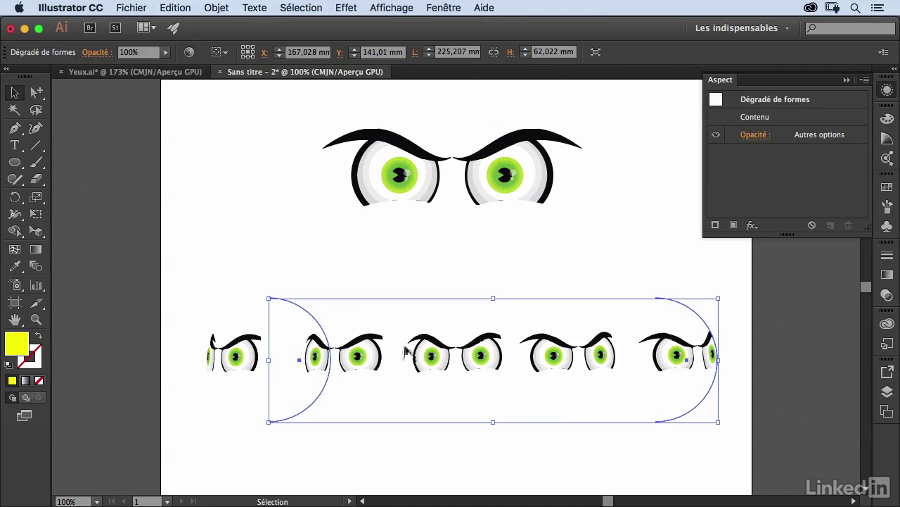
left_click(214, 8)
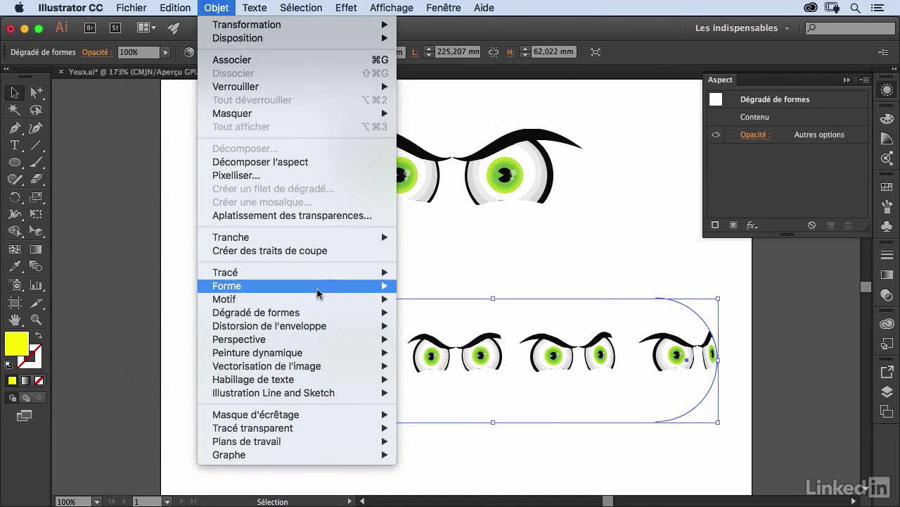
mouse_move(315, 316)
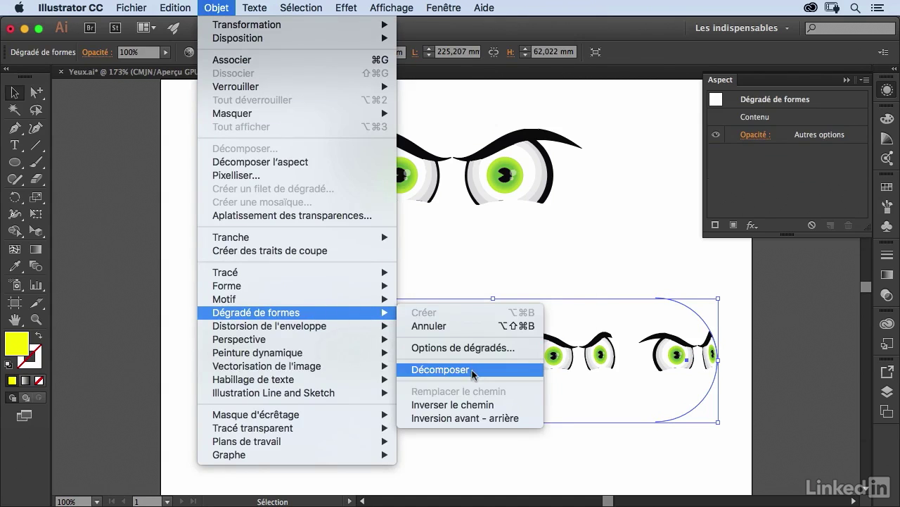
left_click(472, 371)
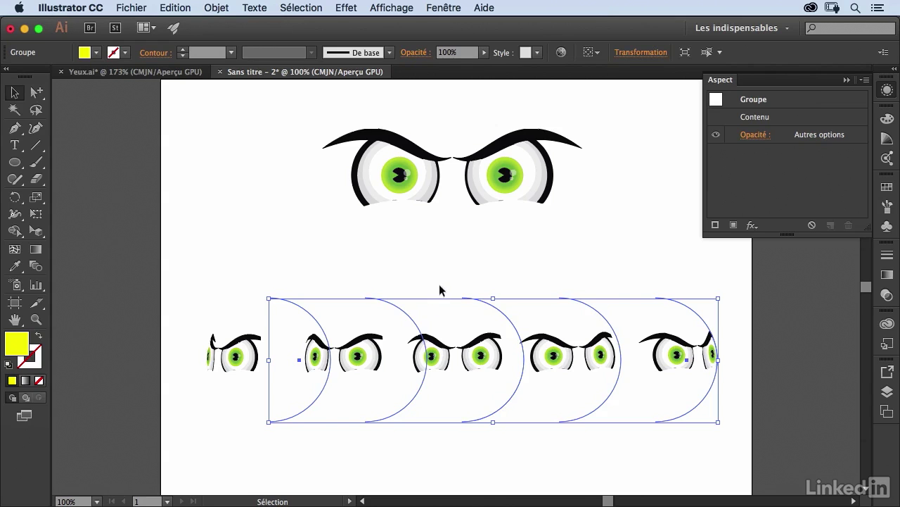
left_click(439, 285)
Directly select the middle half circle inside the expanded group and move its eyes up and slightly left of the row
key("a")
left_click_drag(422, 295, 501, 428)
left_click(493, 291)
left_click(484, 371)
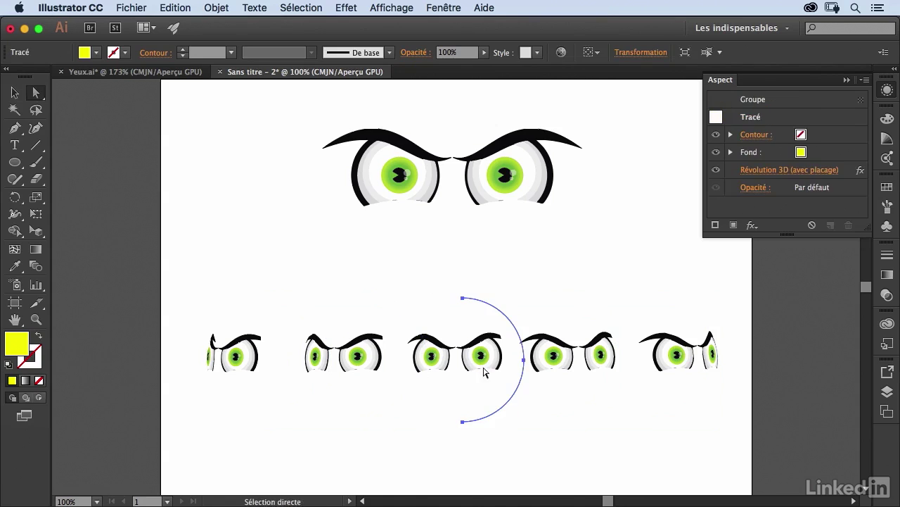
key("v")
left_click_drag(497, 351, 461, 306)
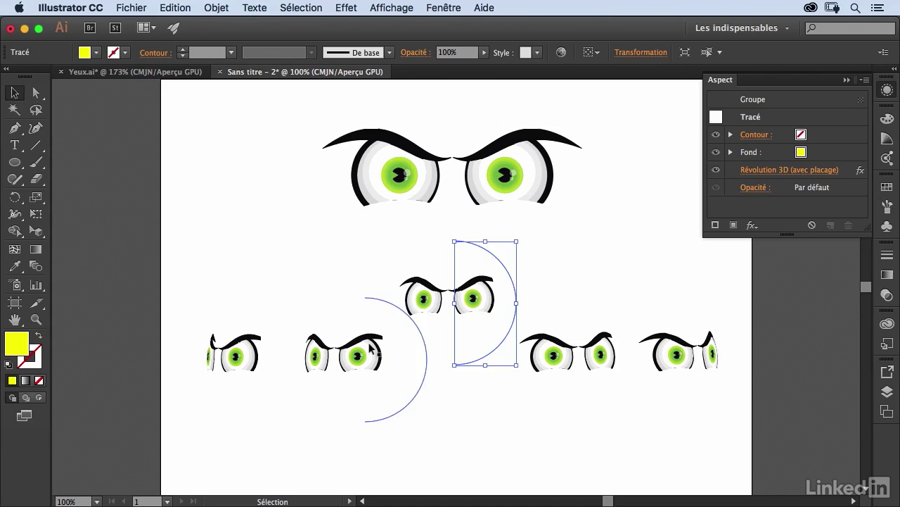
Directly select the leftmost half circle and expand its appearance into editable paths
key("a")
left_click_drag(217, 273, 274, 373)
left_click(217, 8)
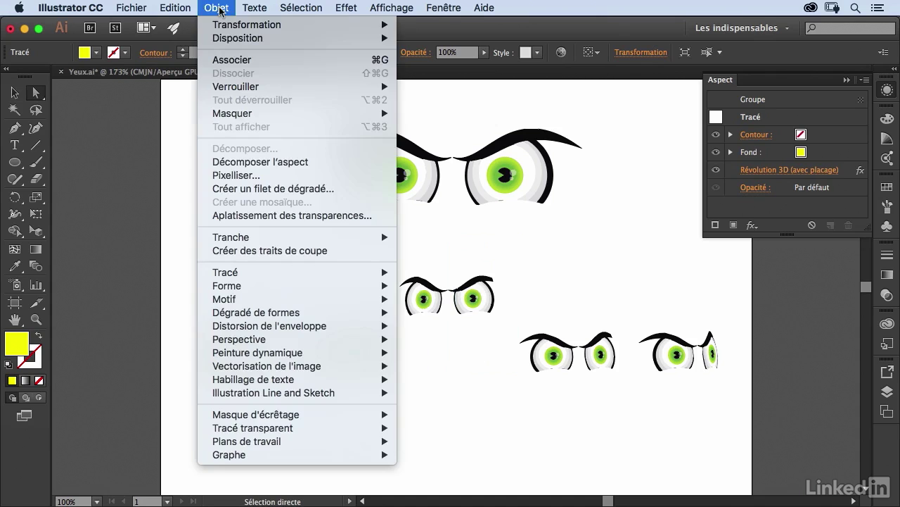
left_click(255, 163)
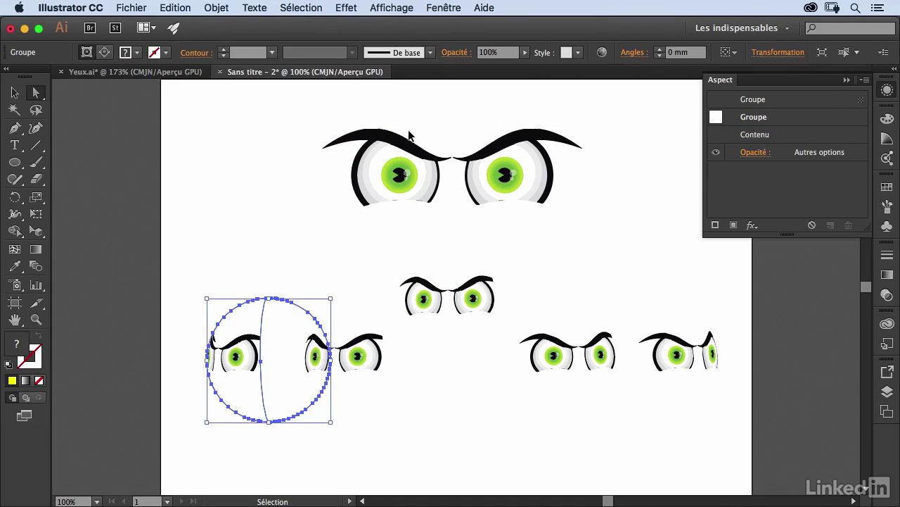
Delete the sphere paths surrounding the leftmost expanded eyes in outline view, return to preview, and select the group of eyes
key("ctrl+y")
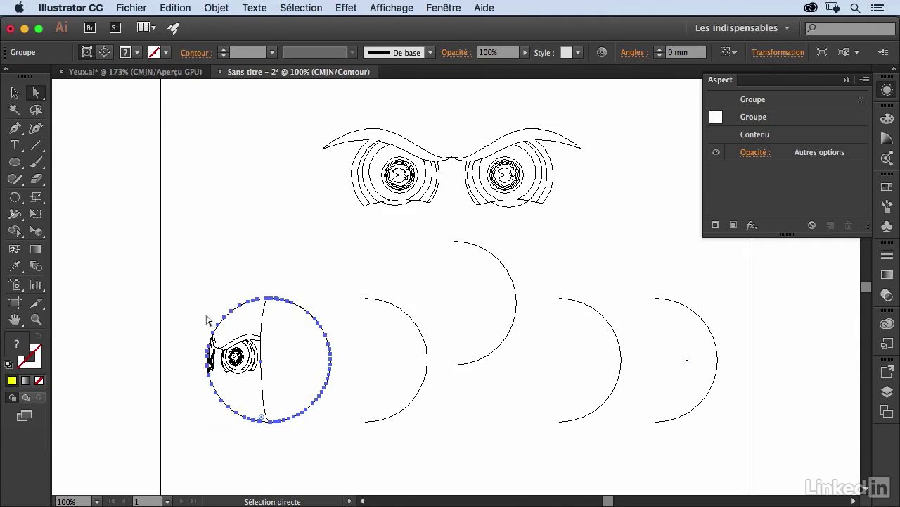
left_click(285, 282)
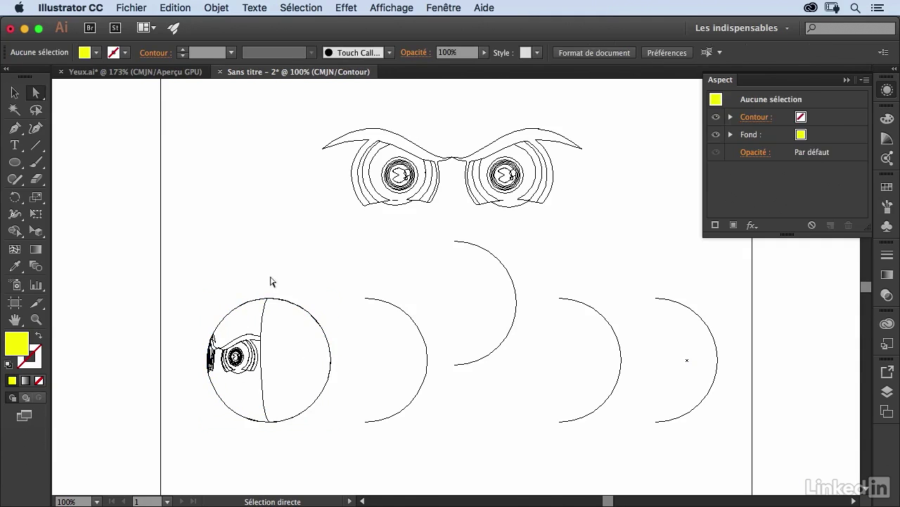
left_click_drag(249, 284, 295, 313)
key("Delete")
key("super+y")
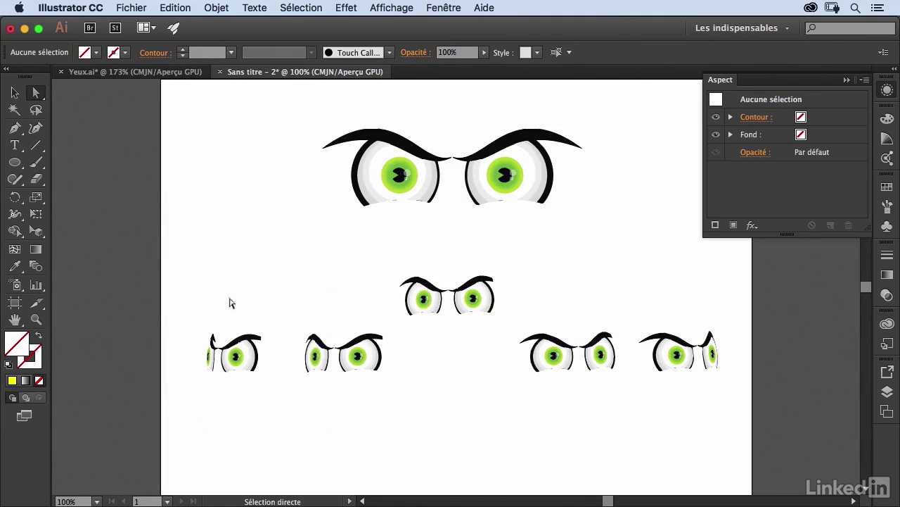
key("v")
left_click(235, 347)
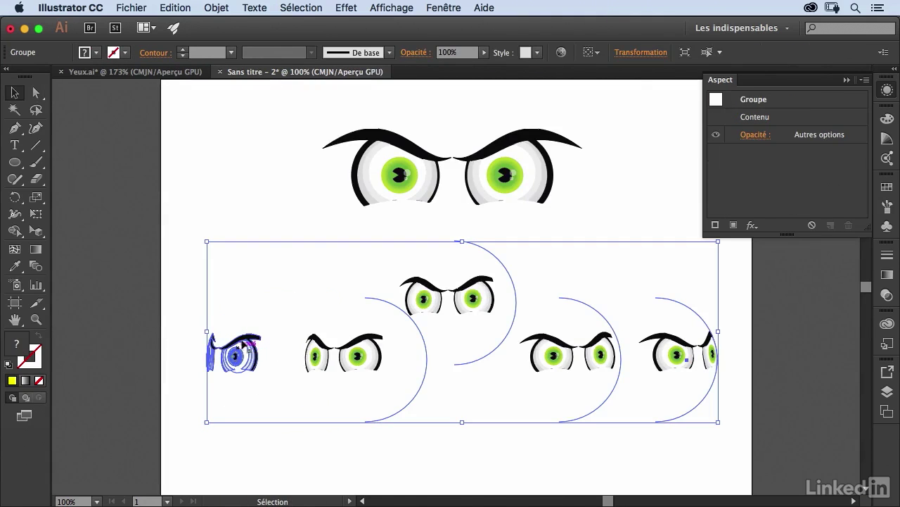